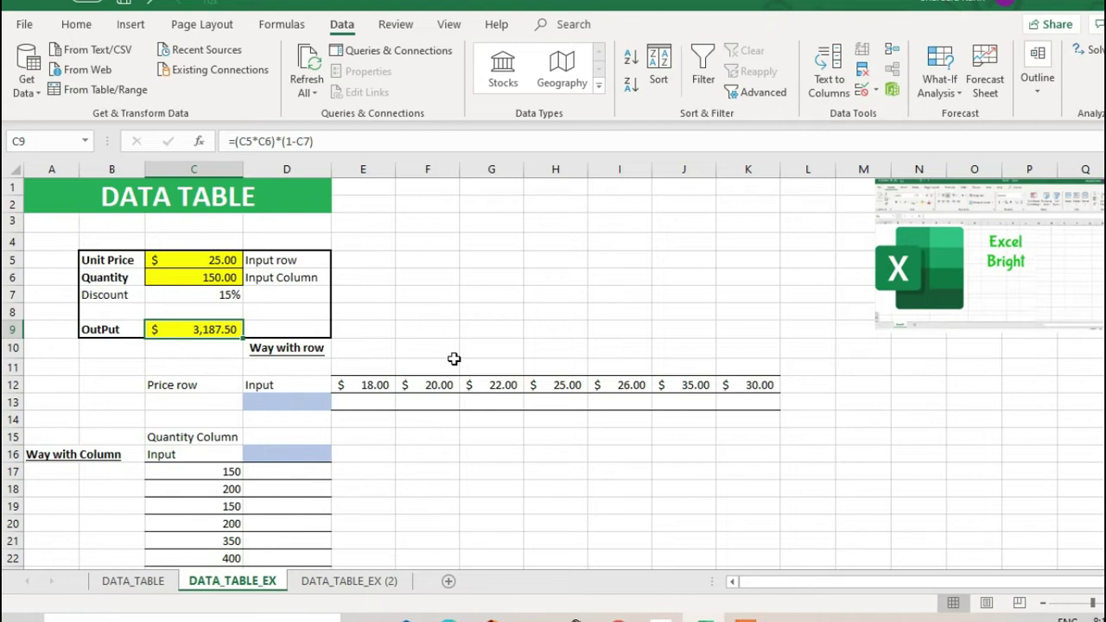
Examine the unit price, quantity and discount inputs and the output formula in C9
click(114, 262)
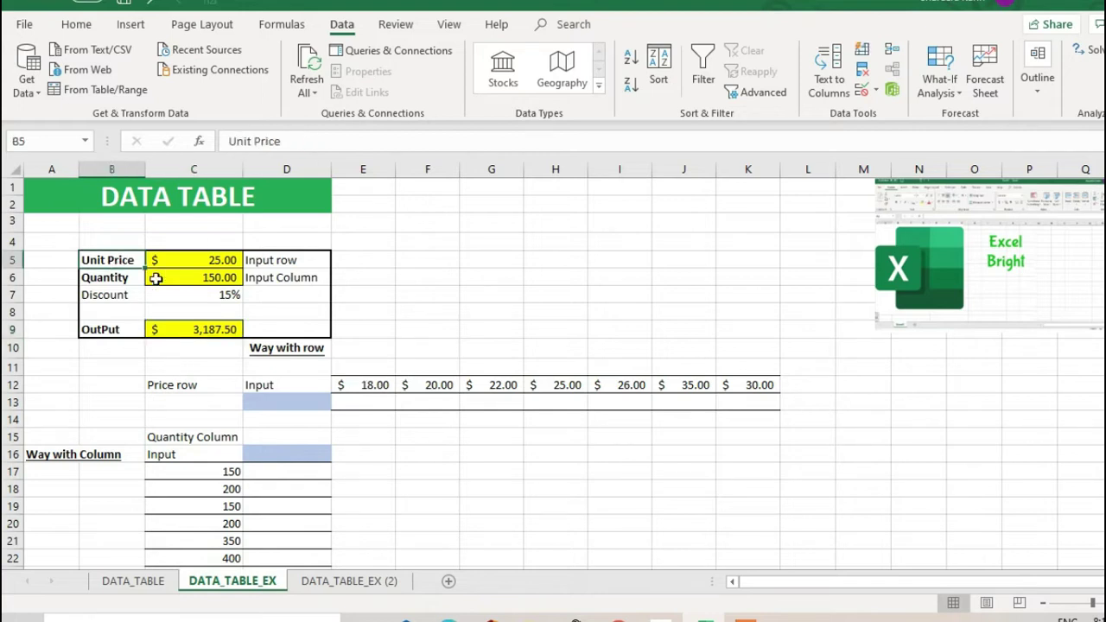
key(Right)
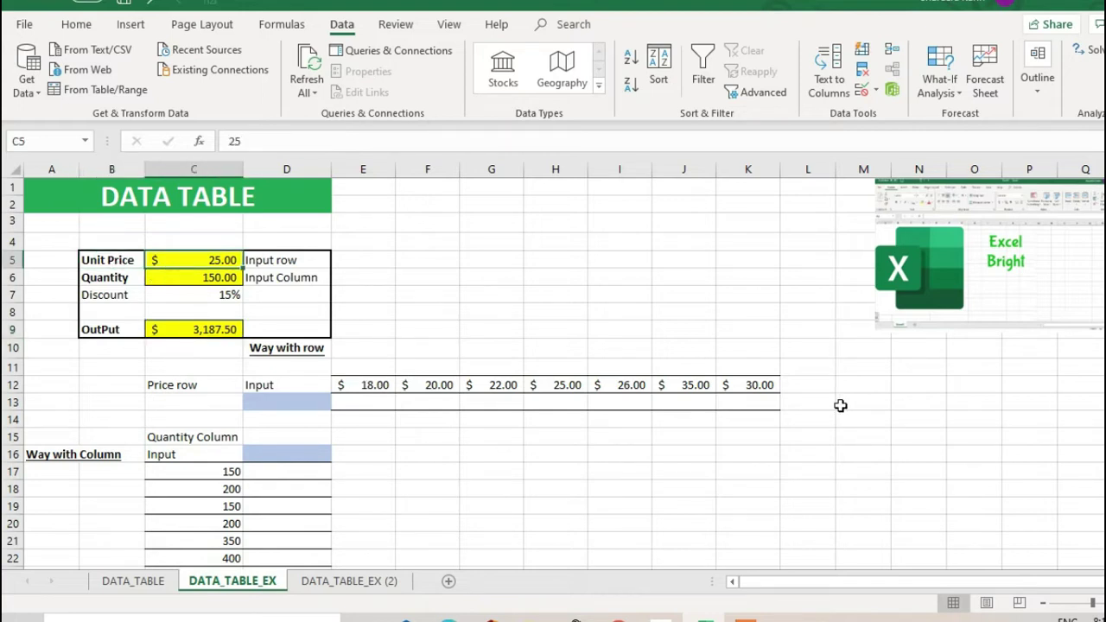
key(Down)
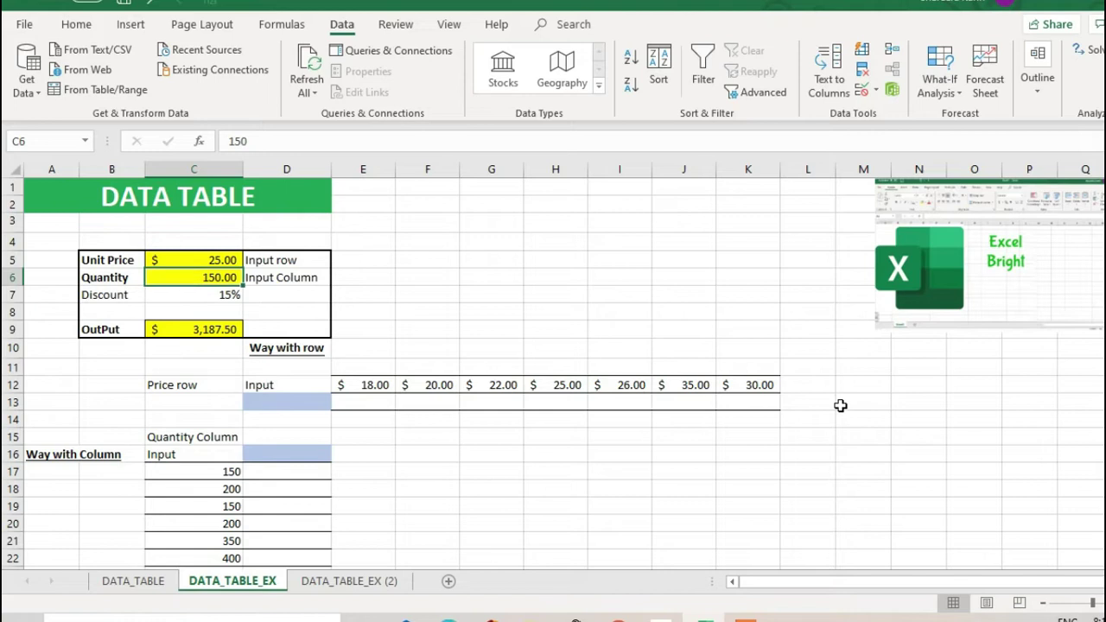
key(Down)
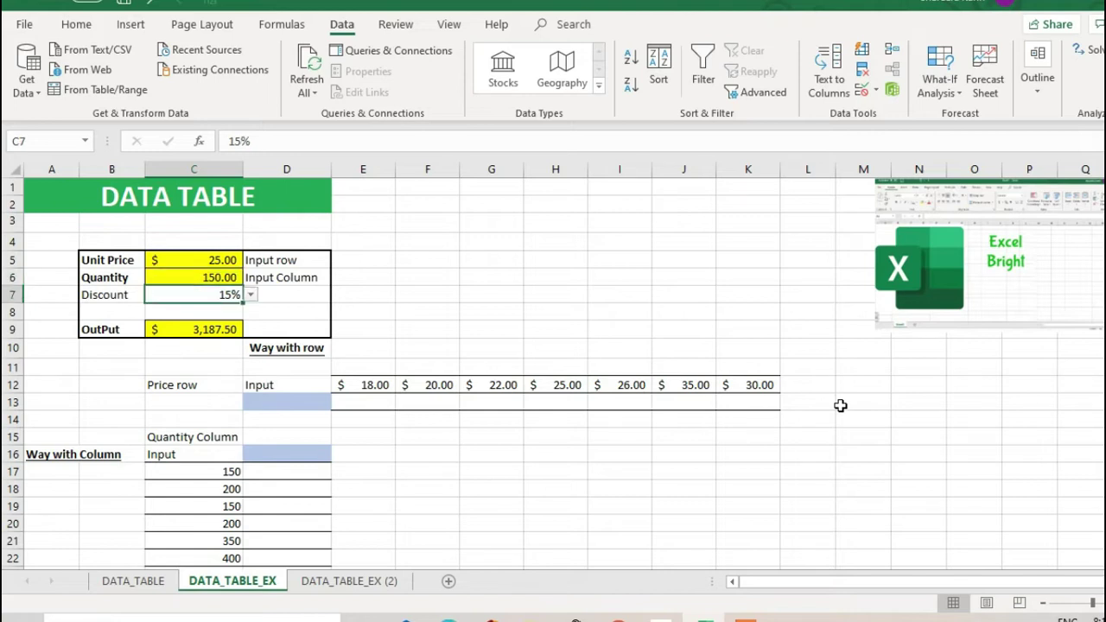
key(Down)
key(Down)
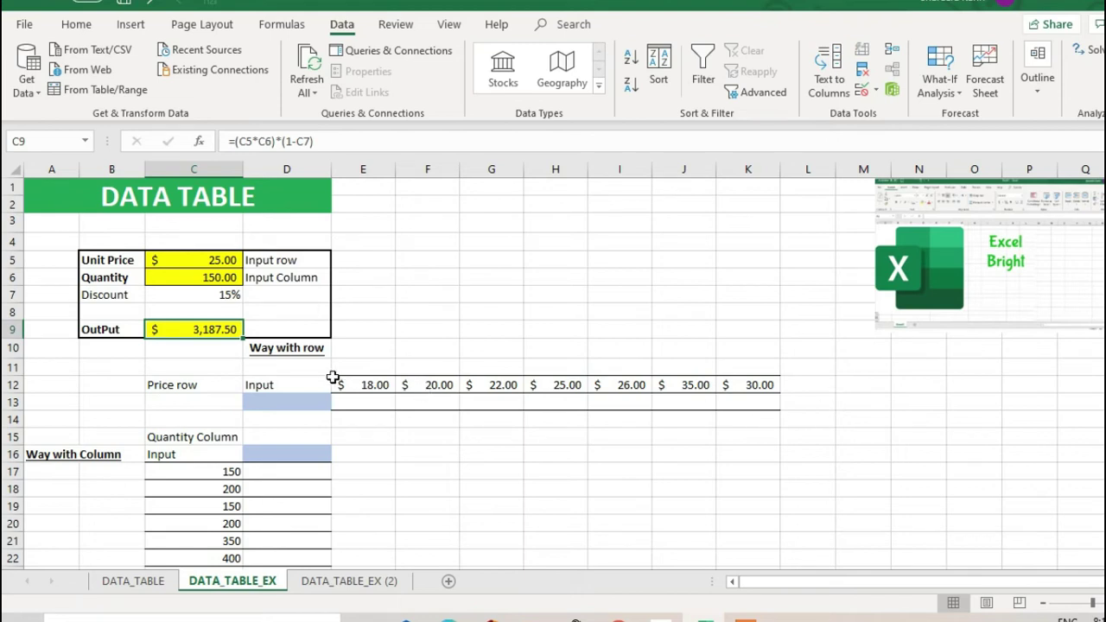
click(107, 333)
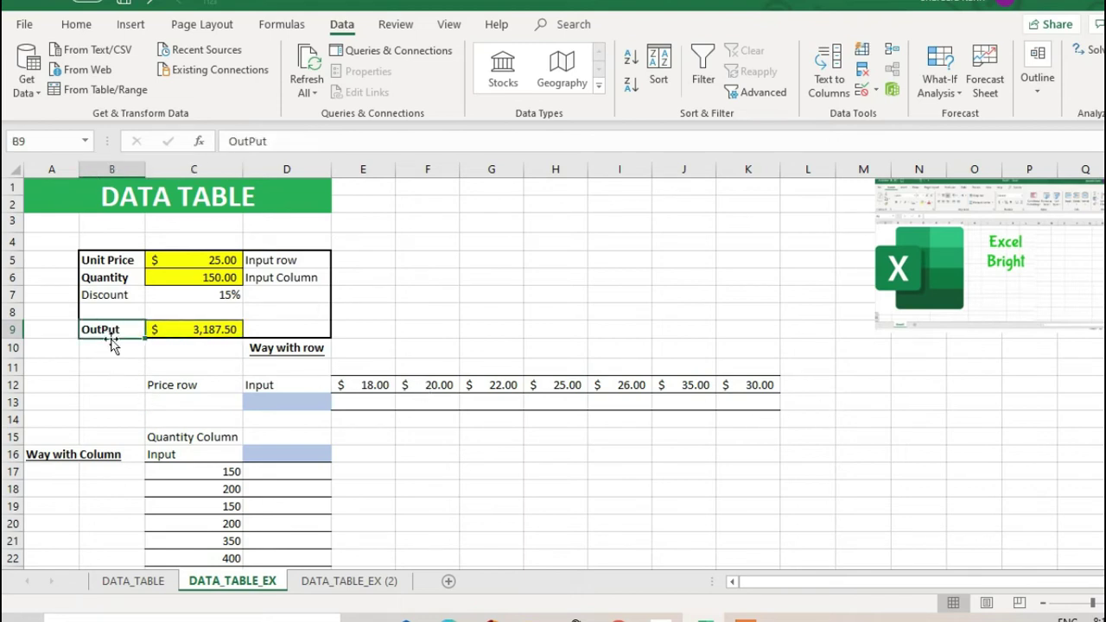
click(180, 336)
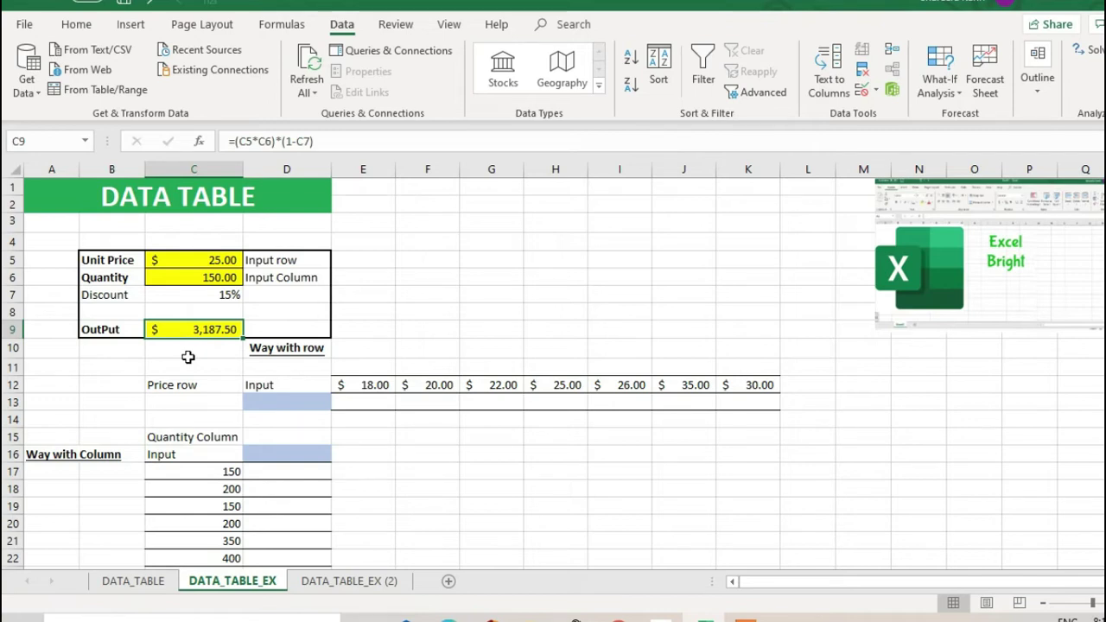
click(212, 268)
click(210, 279)
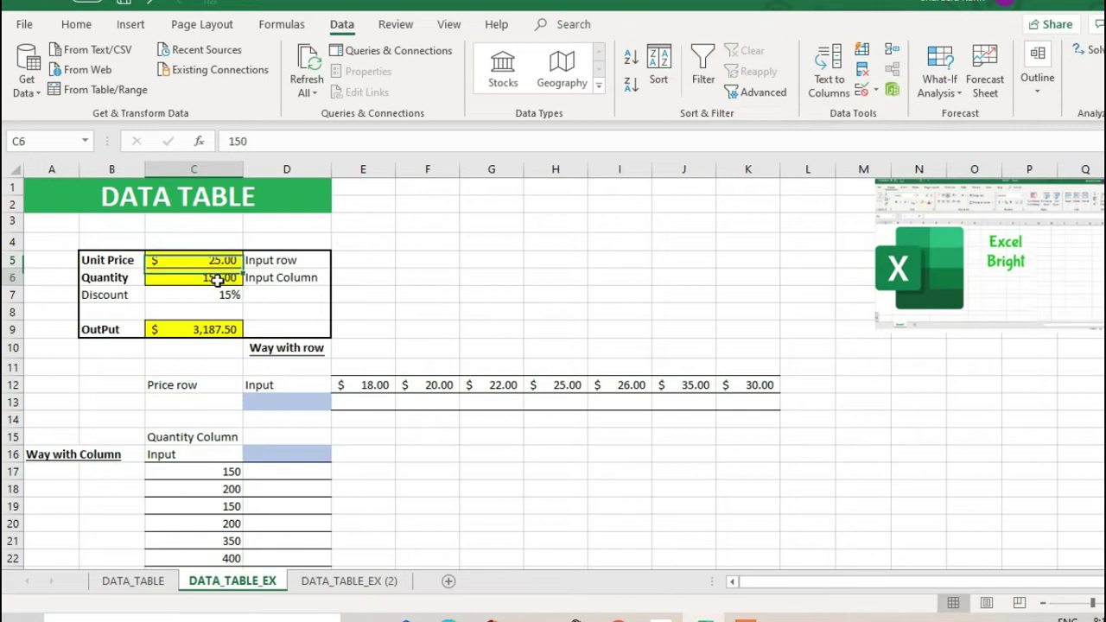
click(211, 328)
click(130, 330)
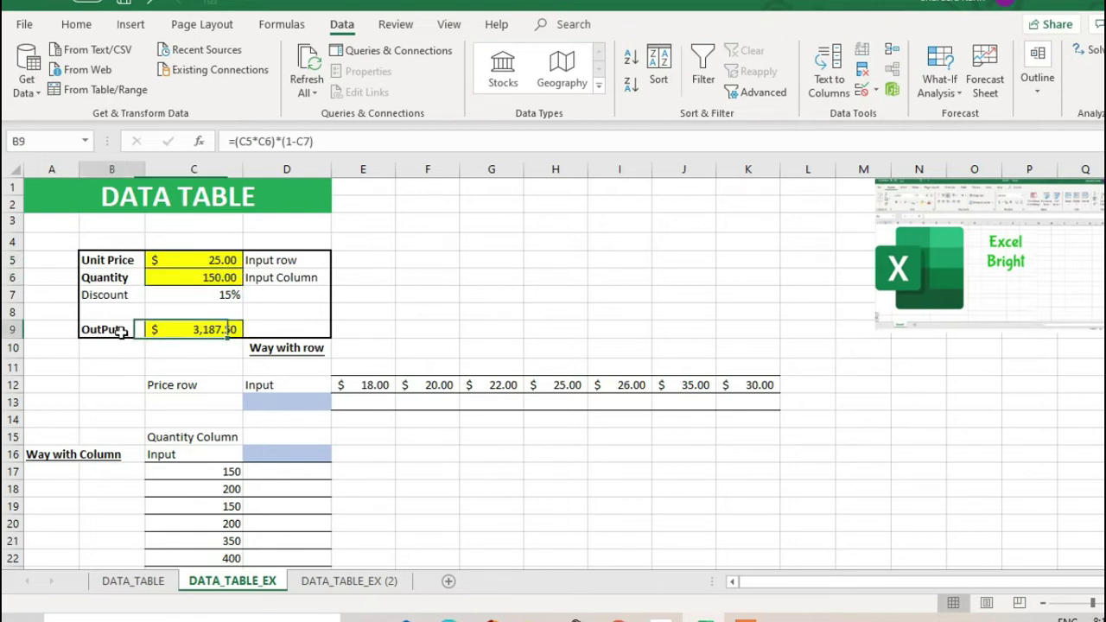
click(197, 329)
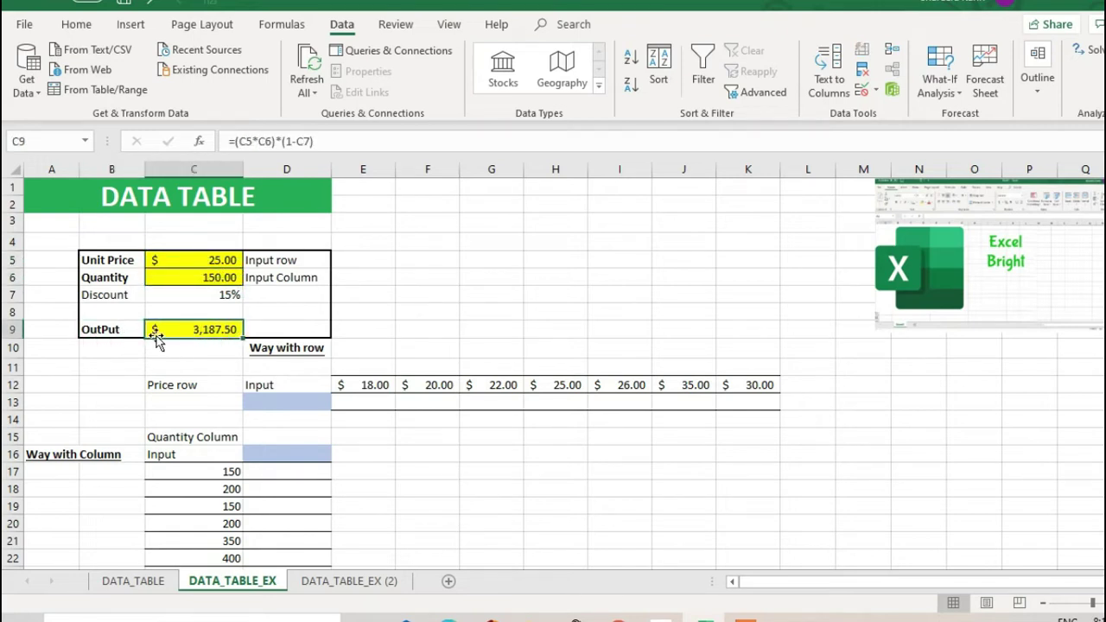
Review the input row label and the alternative prices in E12:K12 against the unit price and quantity inputs
click(250, 259)
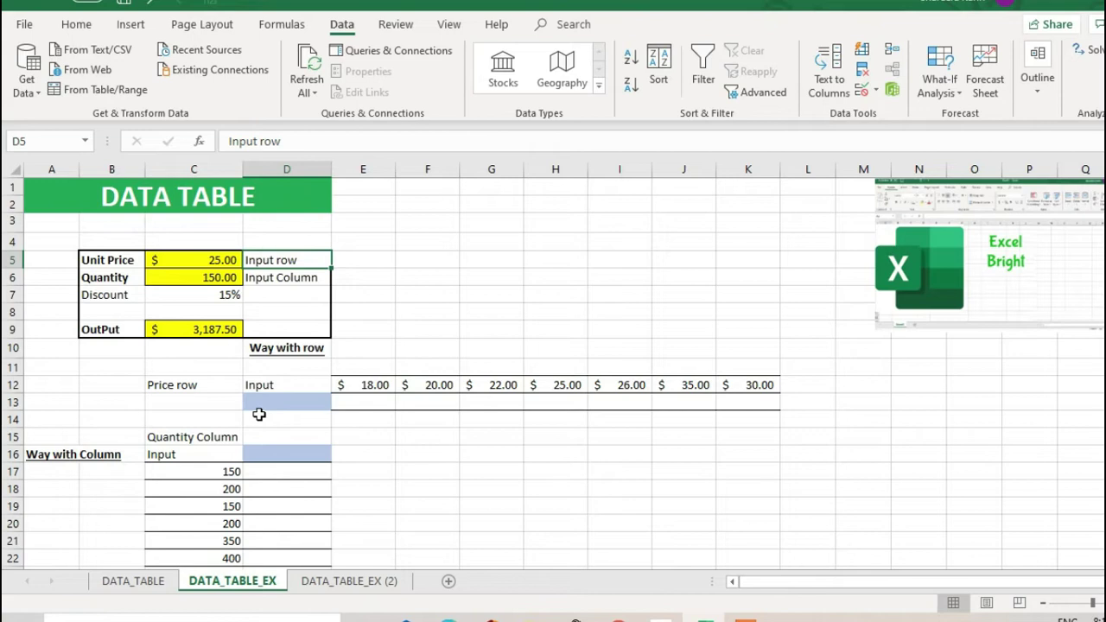
click(289, 385)
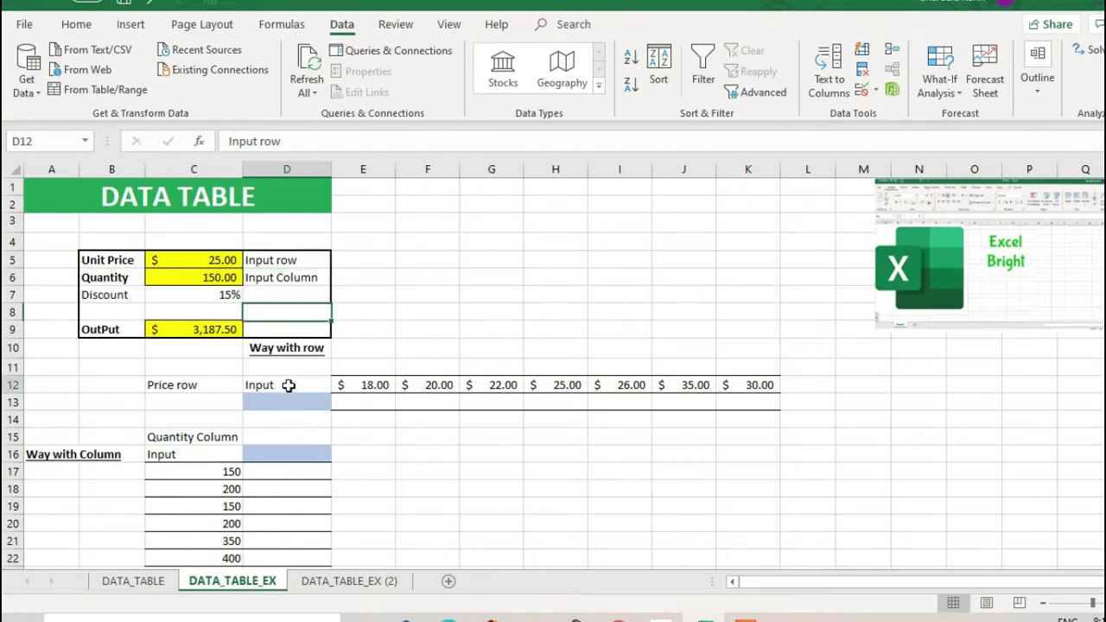
click(370, 385)
drag(480, 383, 734, 382)
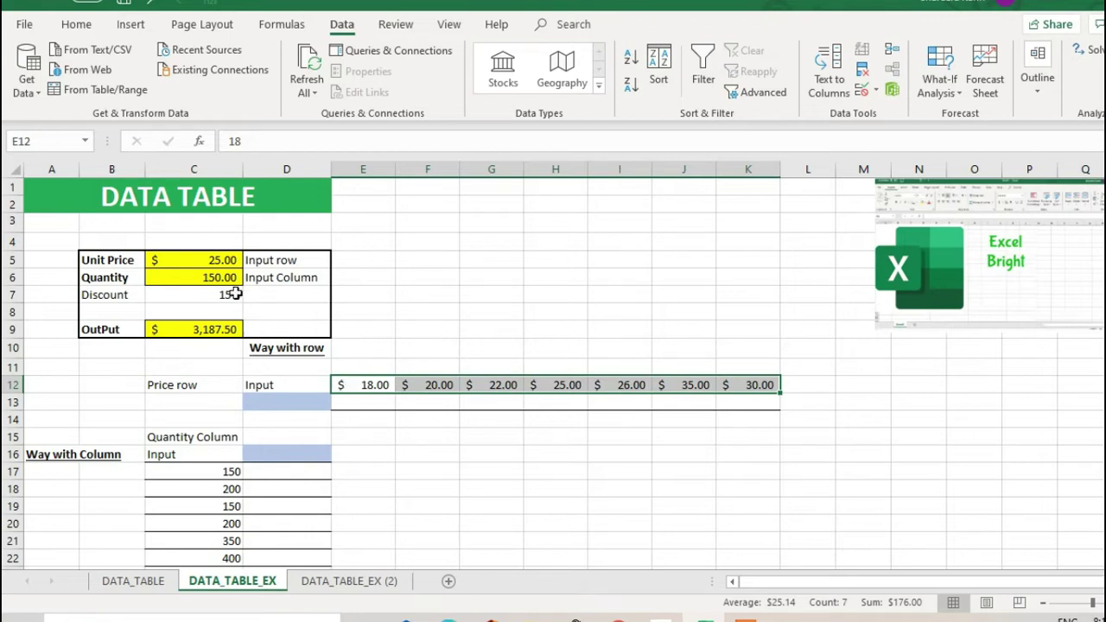
click(213, 259)
click(376, 390)
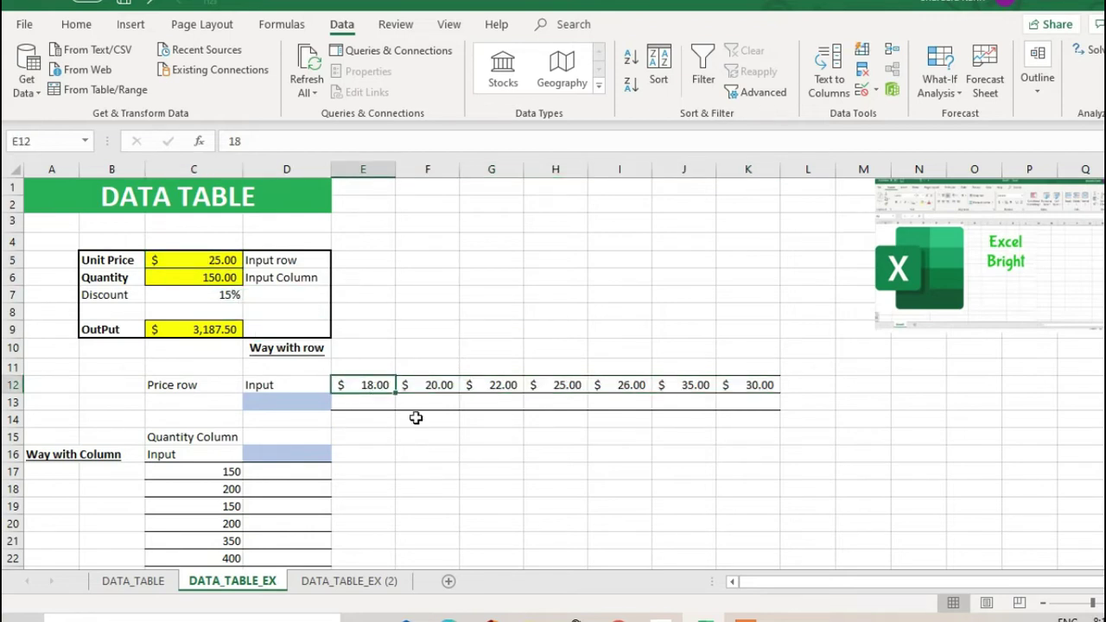
key(Right)
key(Right)
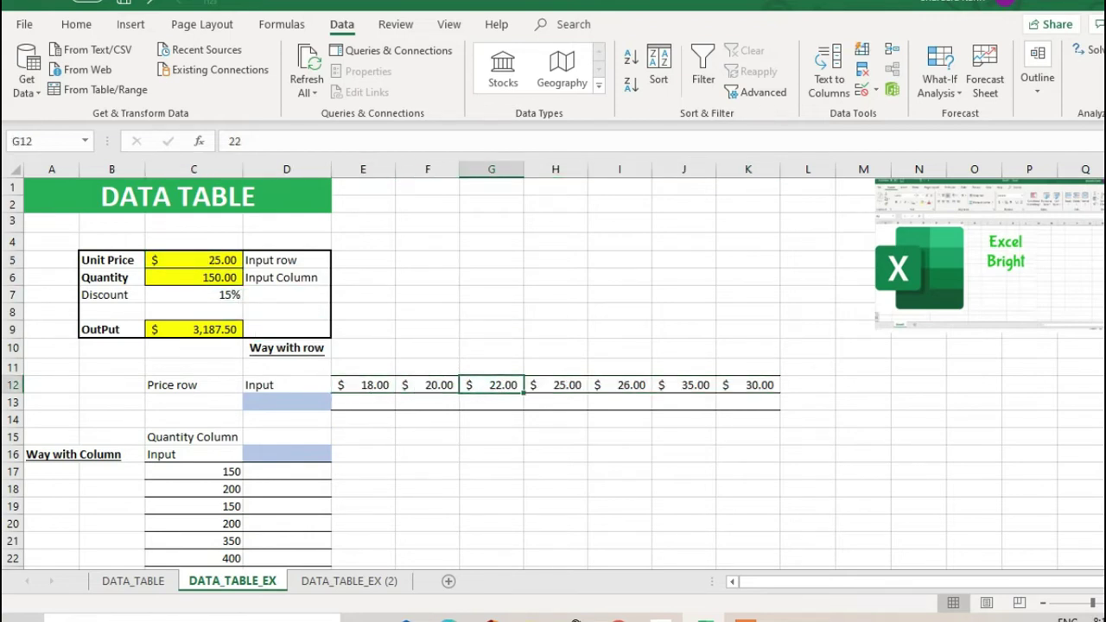
key(Right)
key(Right)
key(Right)
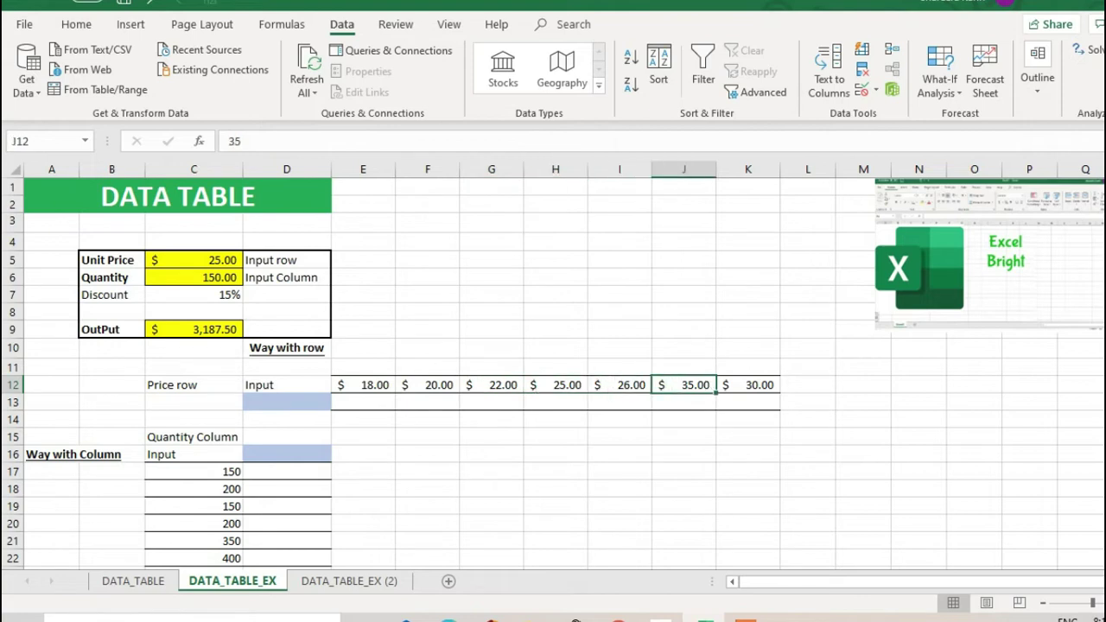
click(201, 278)
click(377, 401)
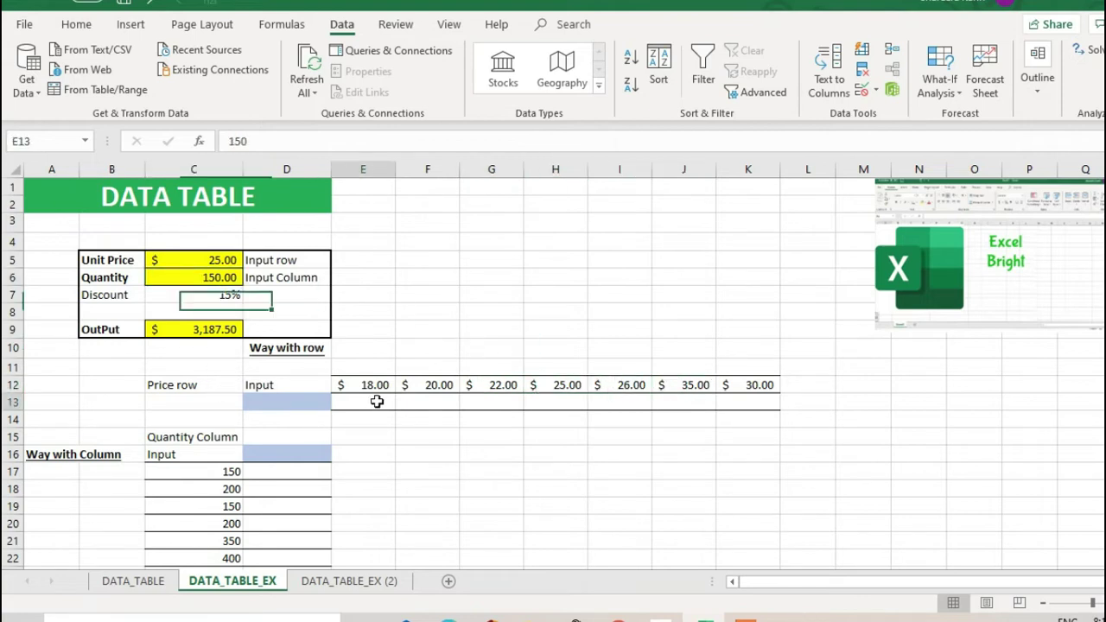
Inspect the empty result cells E13:K13 beneath each alternative price in row 12
click(381, 386)
key(Down)
key(Right)
key(Right)
key(Right)
key(Right)
key(Right)
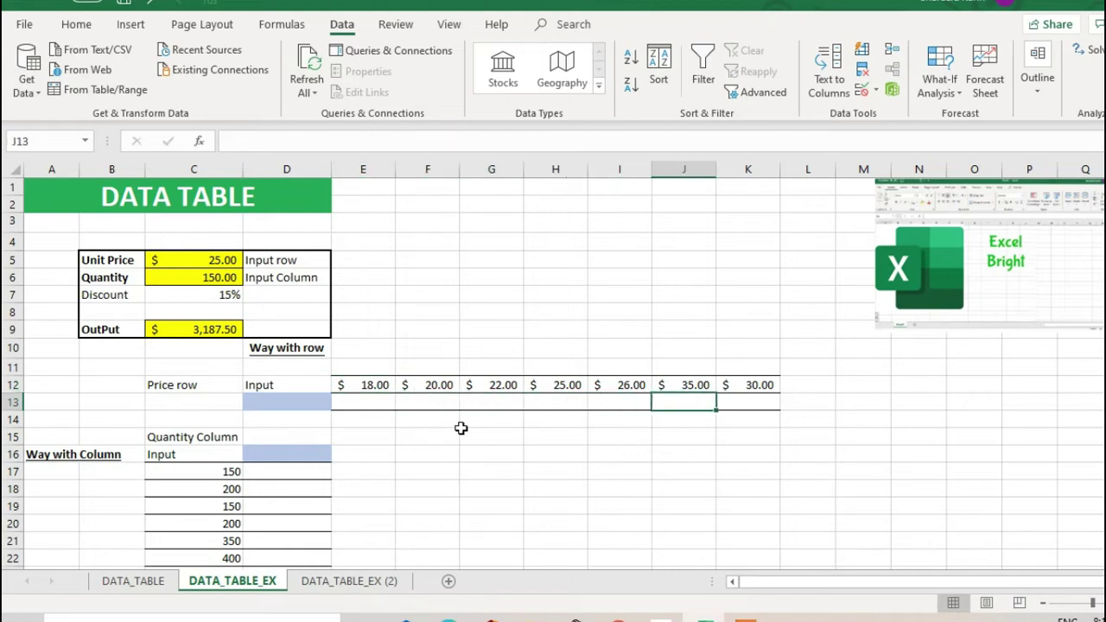
key(Right)
key(Left)
key(Left)
key(Left)
key(Left)
key(Left)
key(Left)
key(Left)
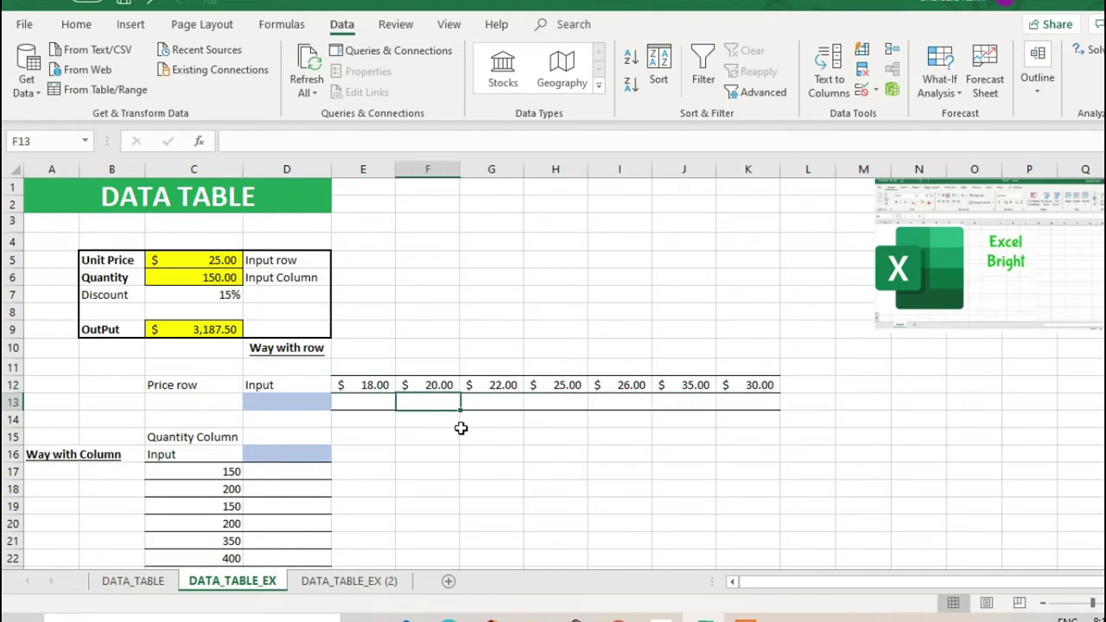
key(Up)
key(Right)
key(Right)
key(Right)
key(Right)
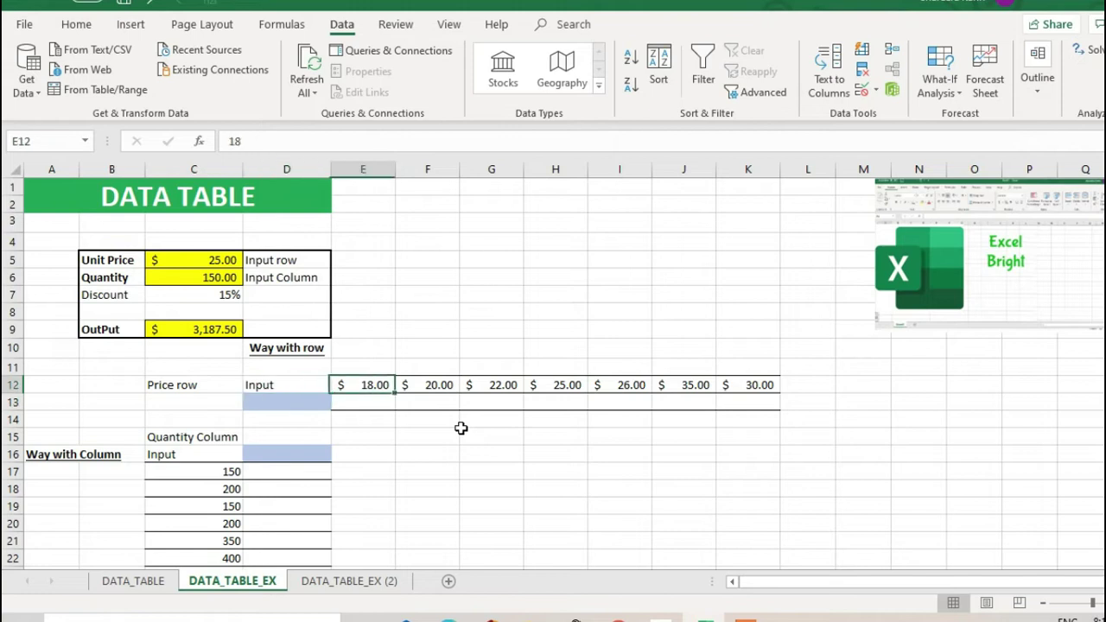
key(Right)
key(Right)
key(Right)
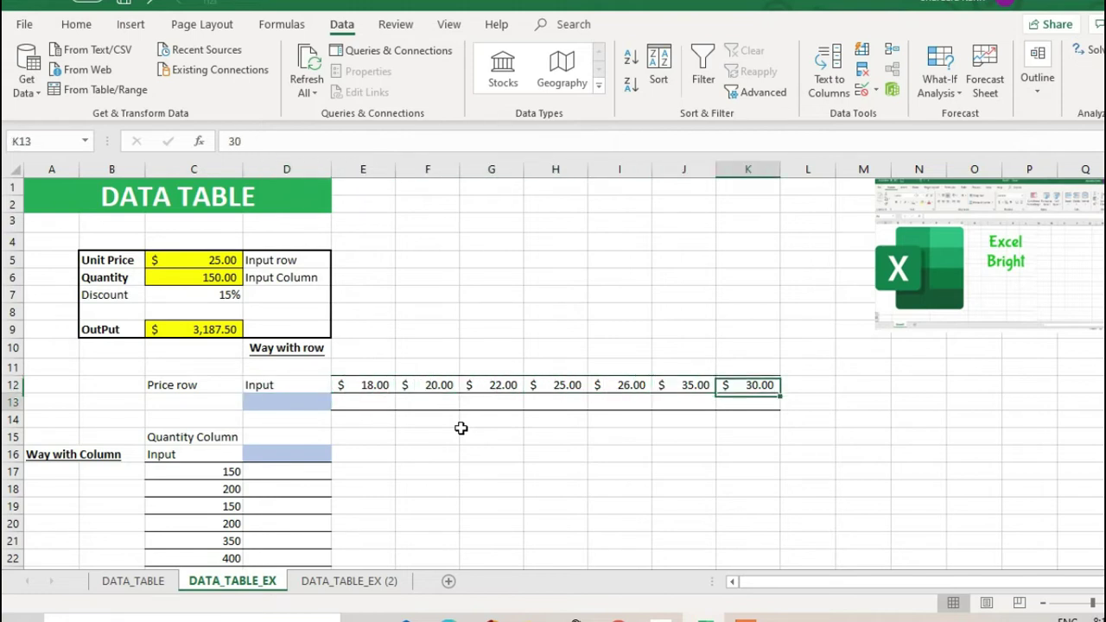
key(Left)
key(Left)
key(Down)
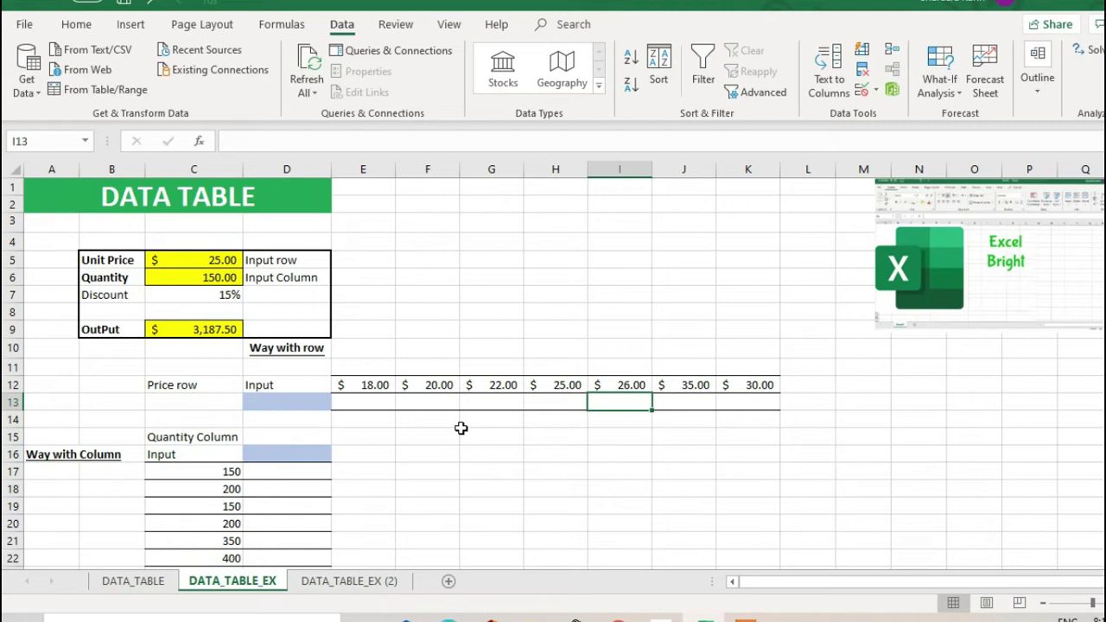
Compare the price row E12:K12 and result row E13:K13 with the unit price in C5 and the output in C9
drag(365, 390, 765, 400)
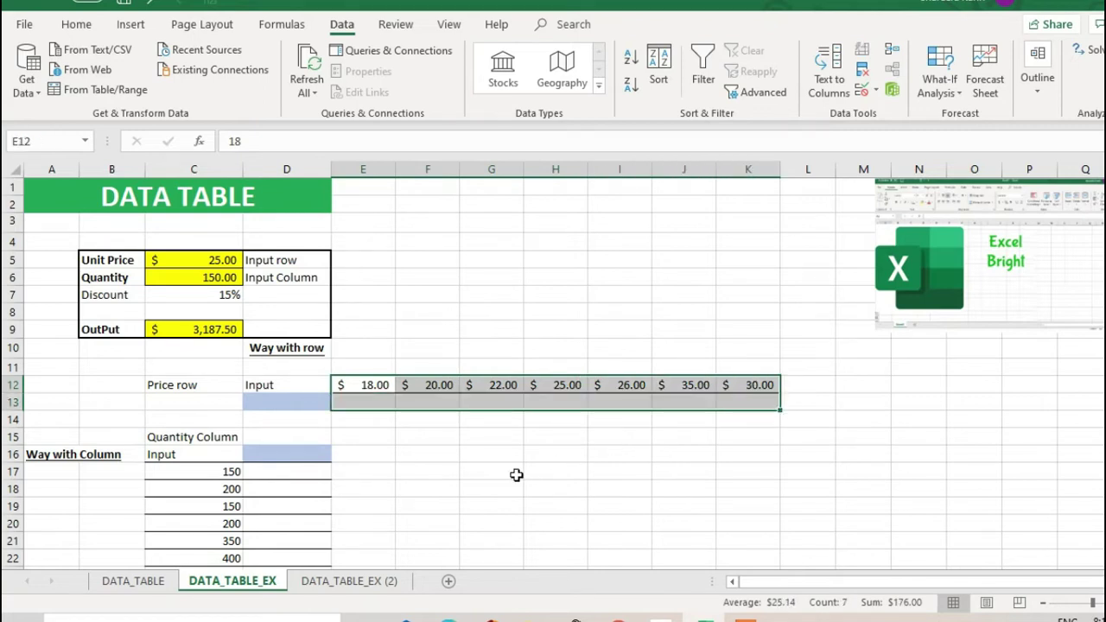
click(335, 439)
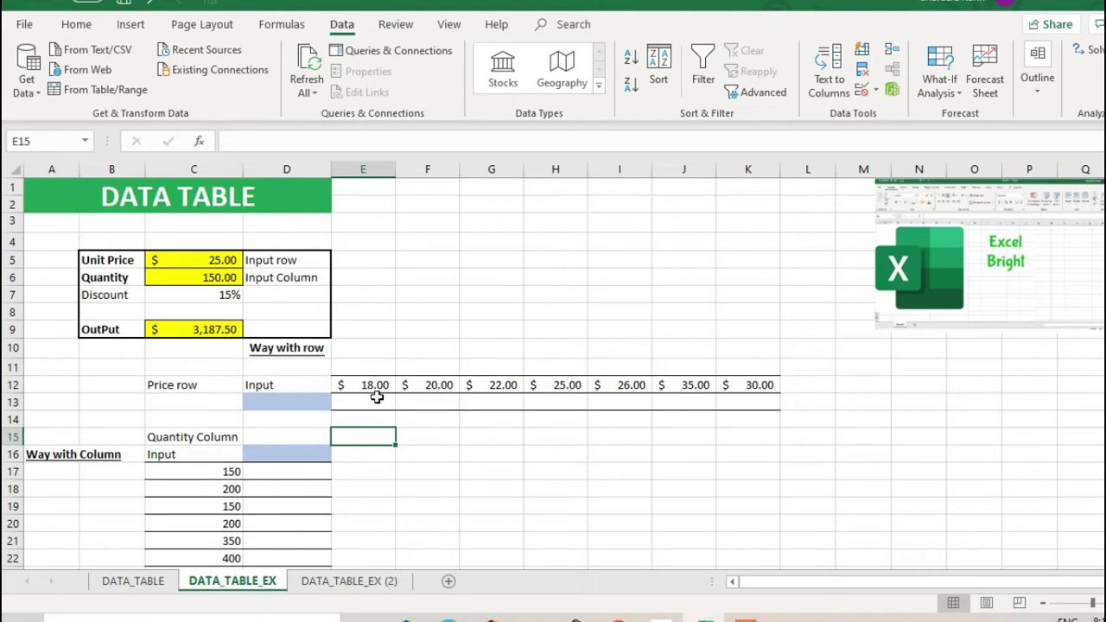
drag(370, 388, 760, 386)
click(231, 266)
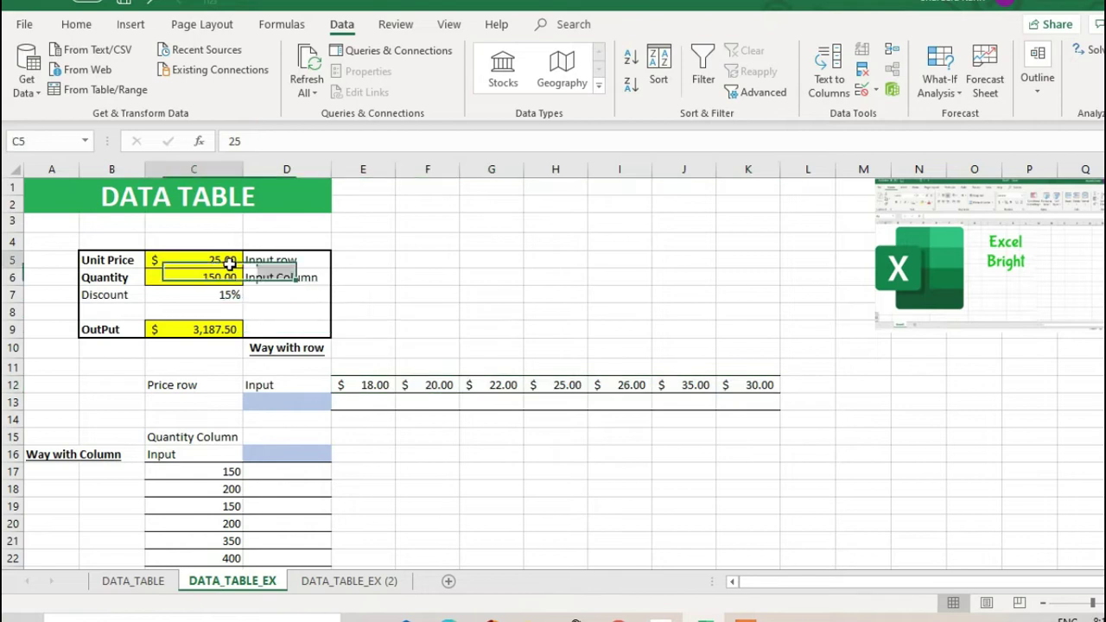
click(356, 385)
drag(355, 385, 743, 384)
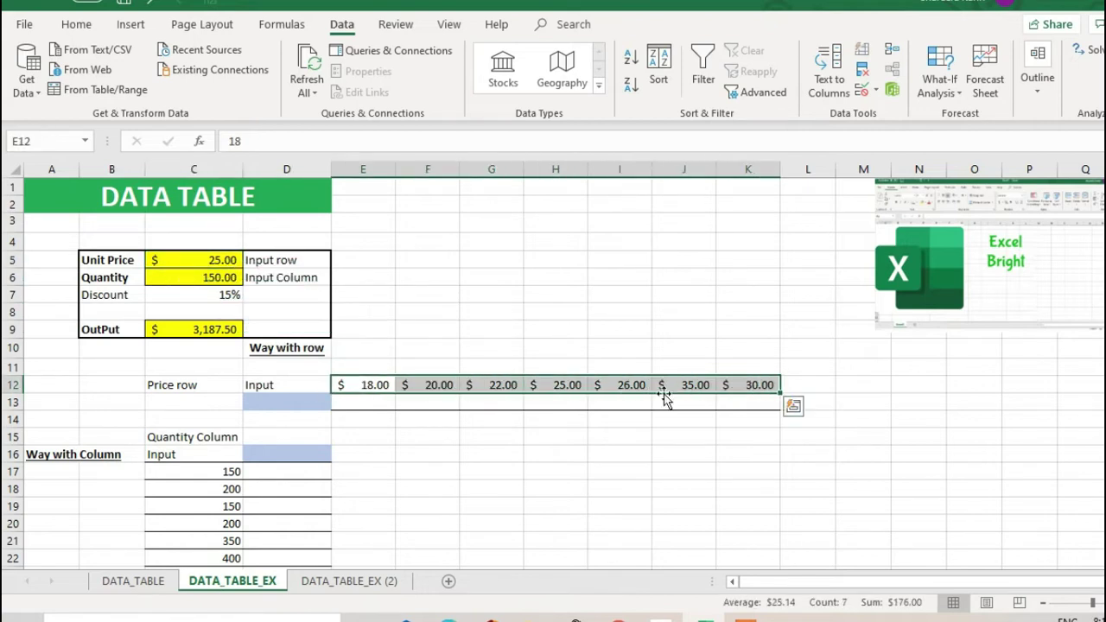
click(287, 401)
click(229, 330)
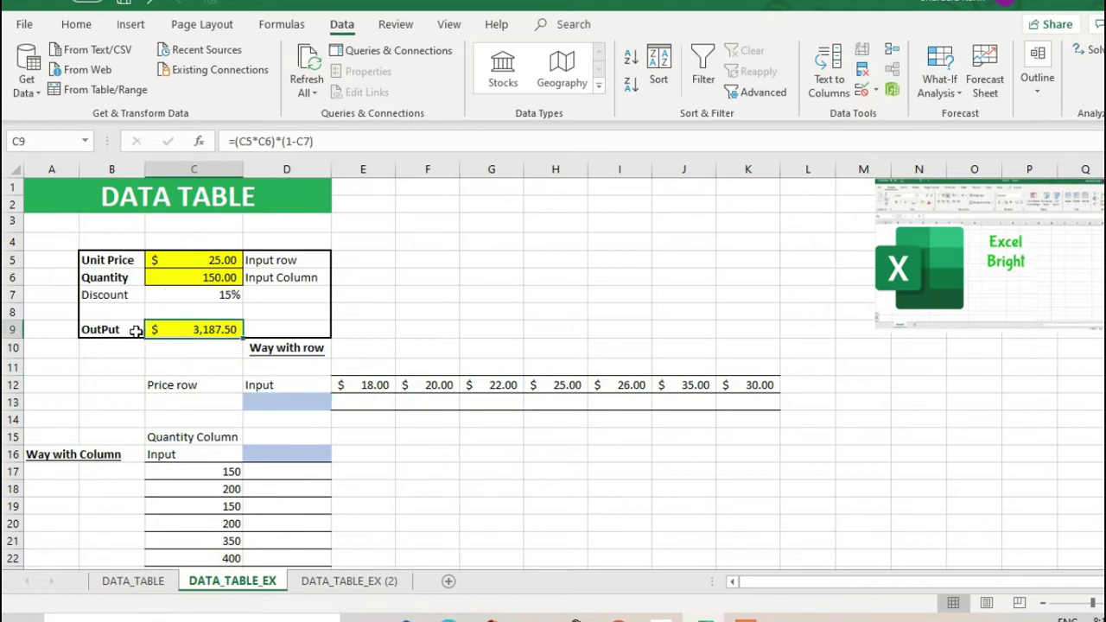
click(371, 403)
drag(366, 400, 731, 399)
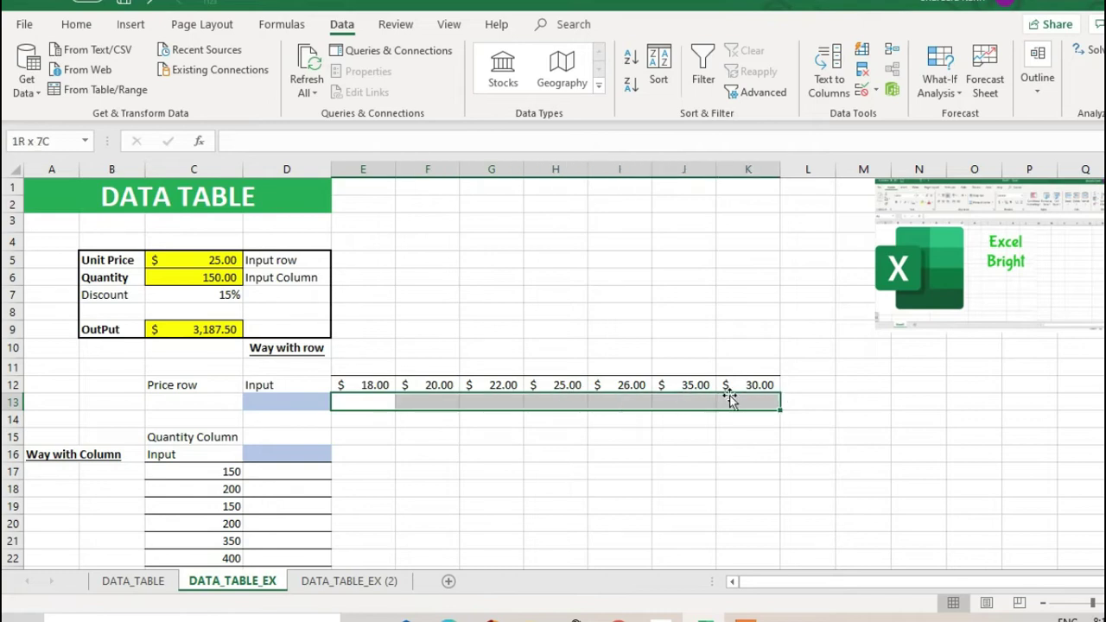
Link the shaded cell D13 to the output with the formula =C9
click(279, 406)
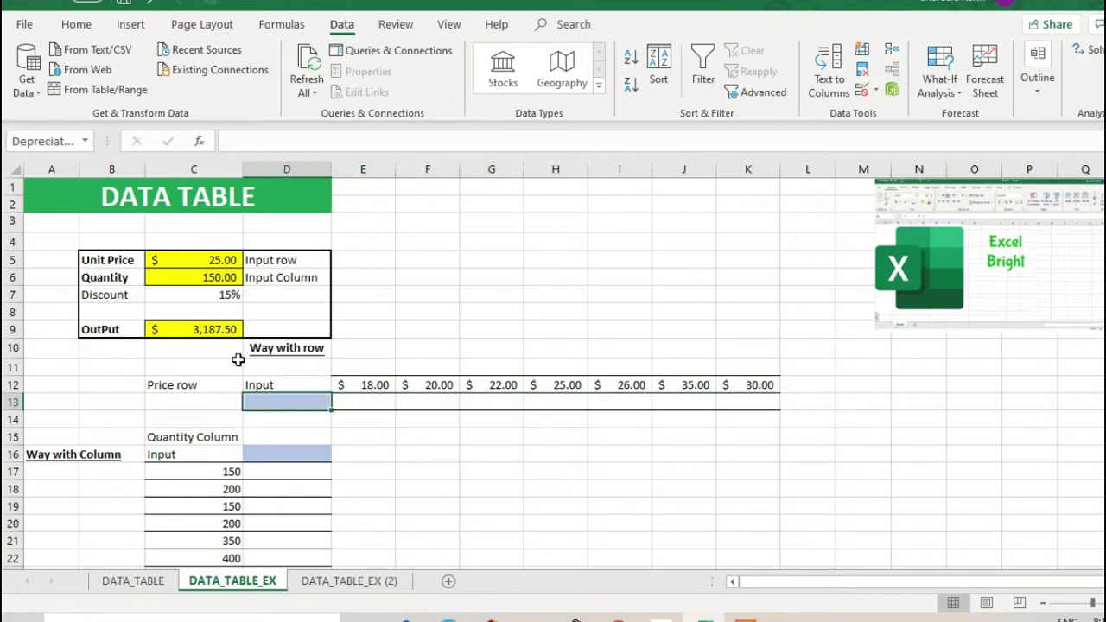
click(223, 329)
click(279, 402)
text(=)
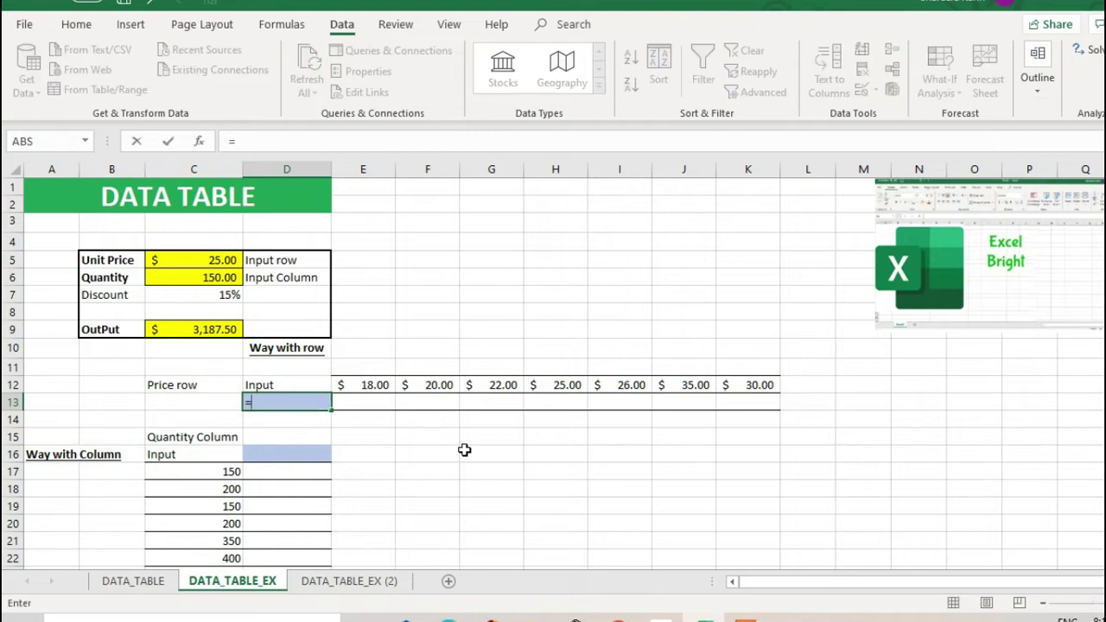
click(162, 330)
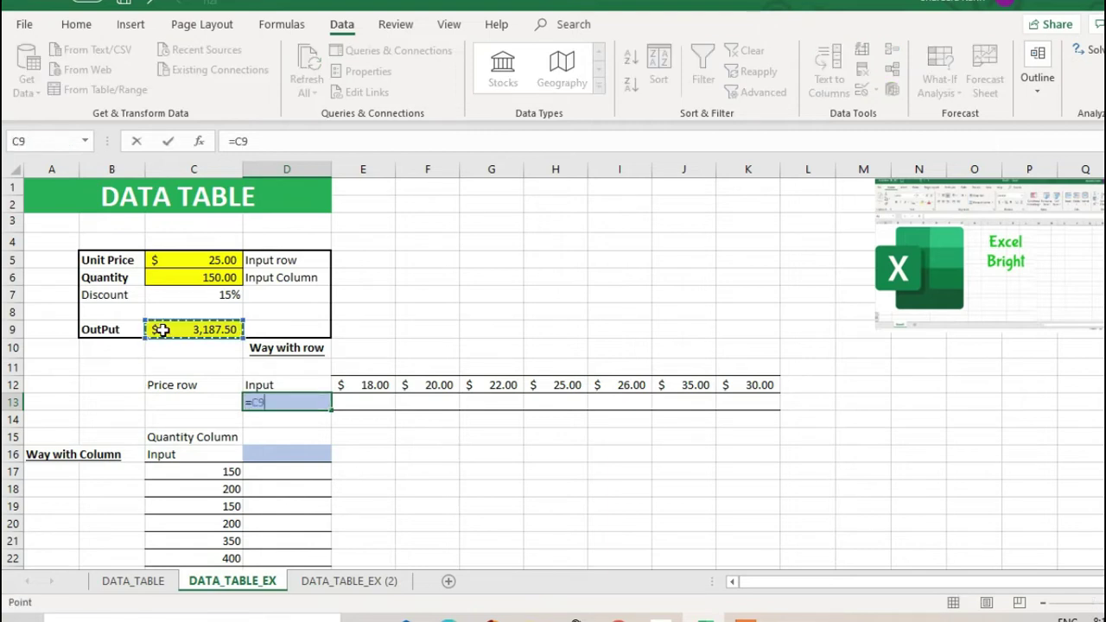
key(Return)
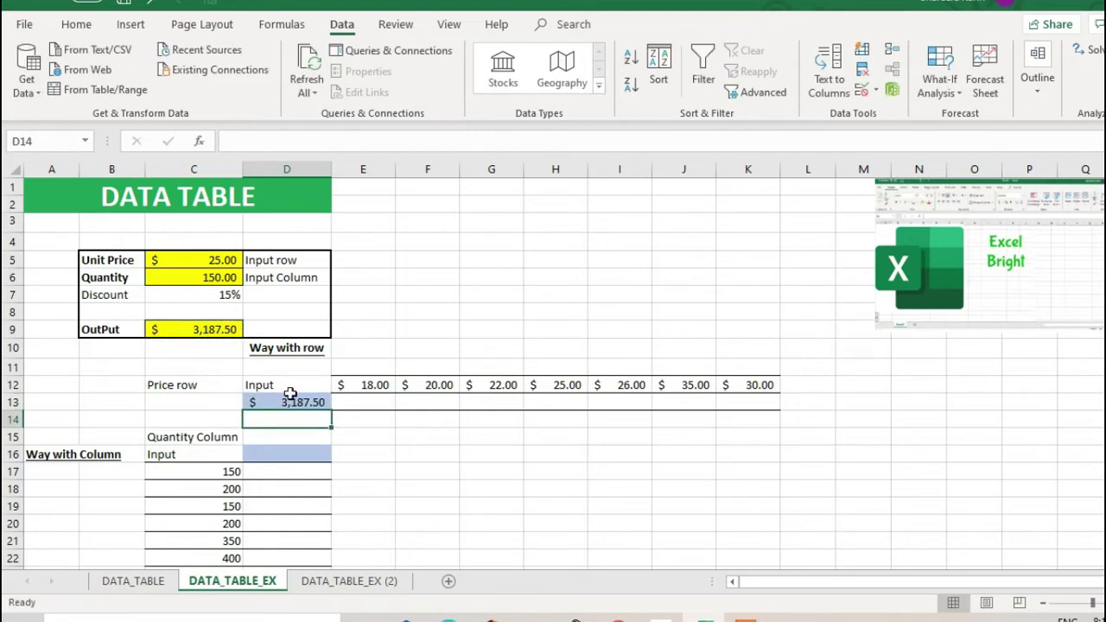
Create a what-if data table over D12:K13 with the unit price in C5 as the row input cell
drag(302, 385, 760, 404)
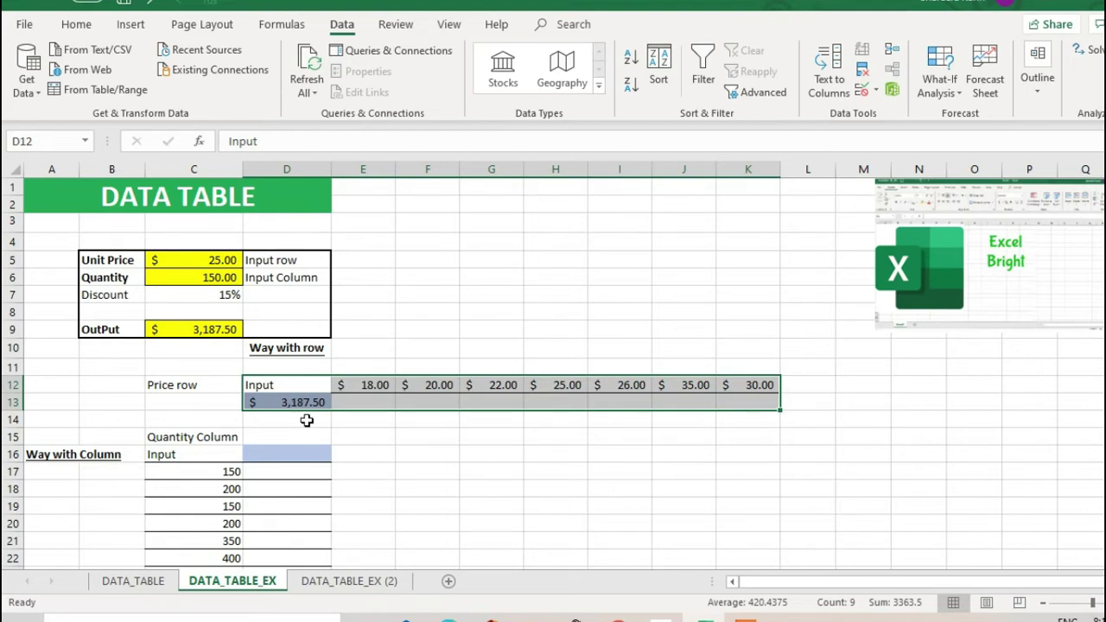
click(942, 88)
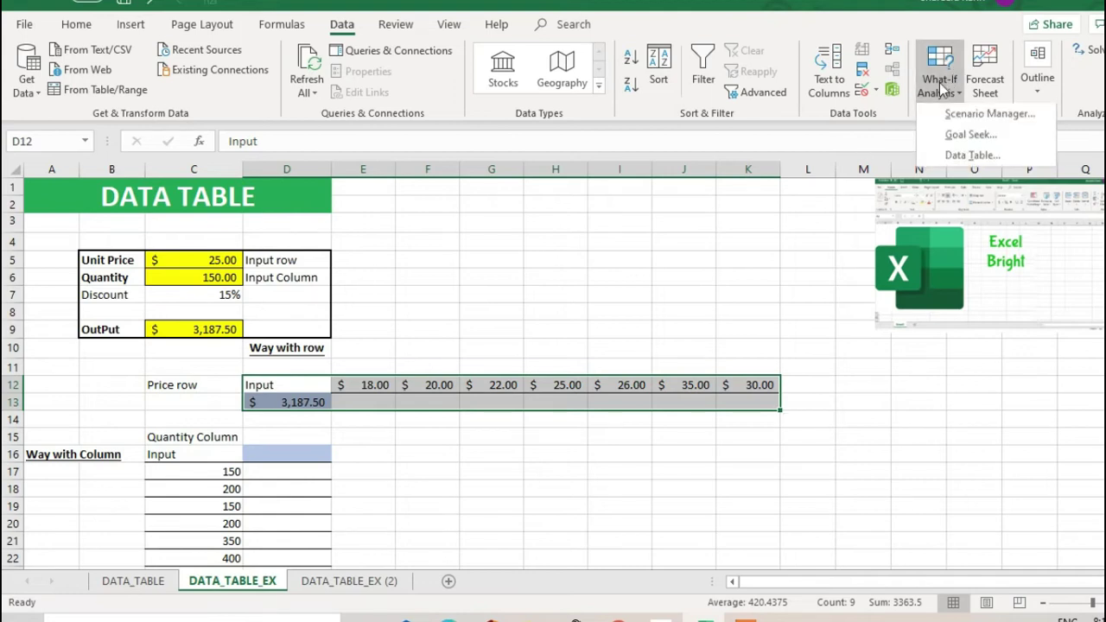
click(969, 157)
drag(585, 204, 551, 213)
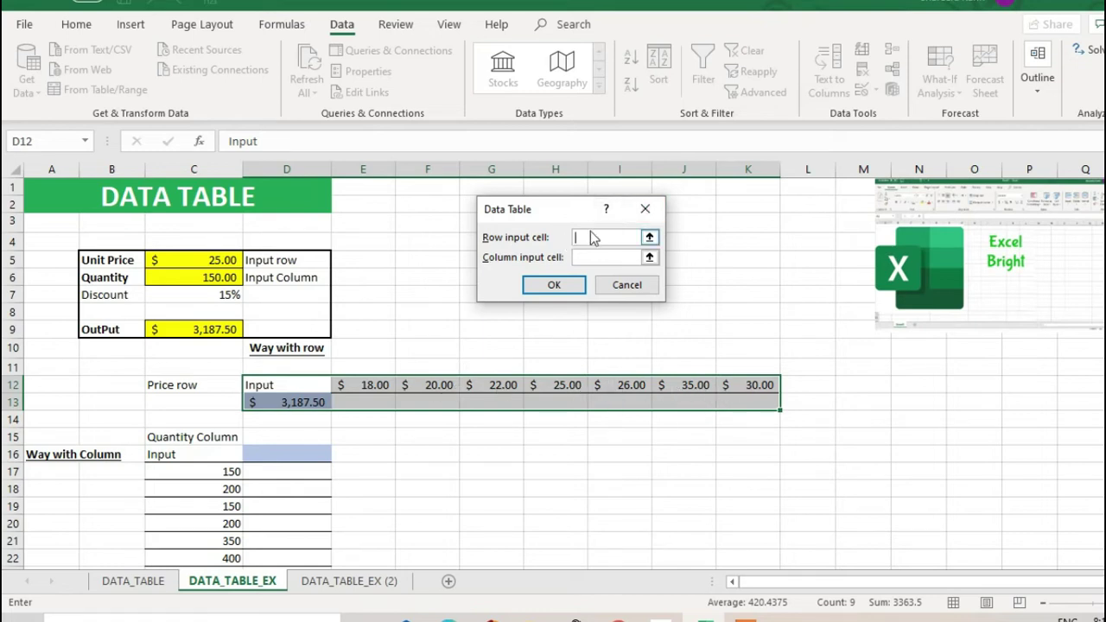
click(211, 260)
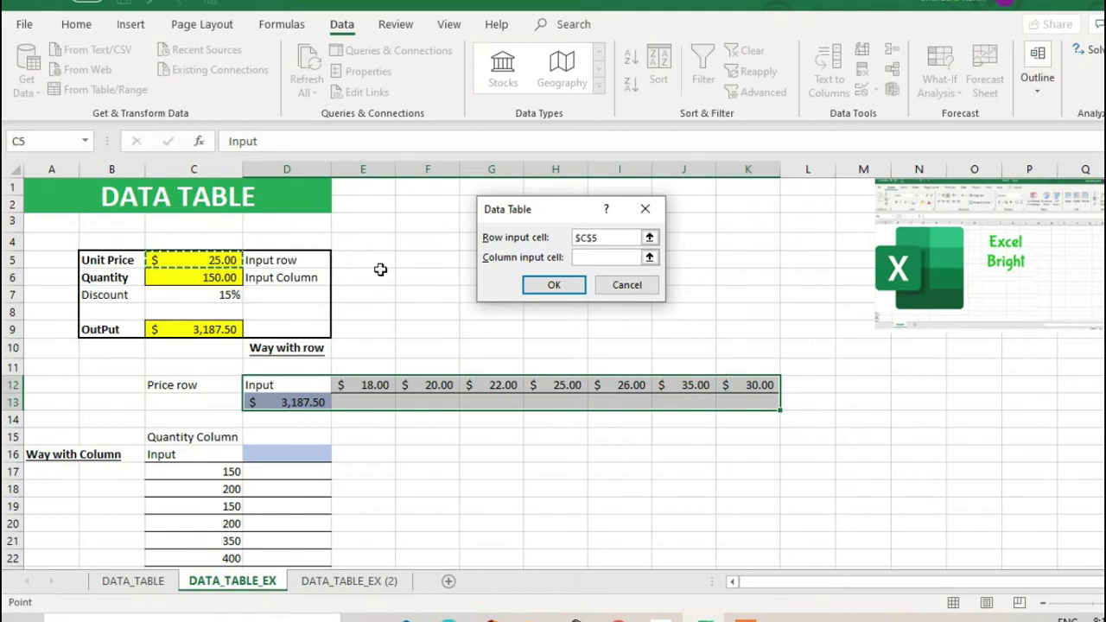
click(553, 285)
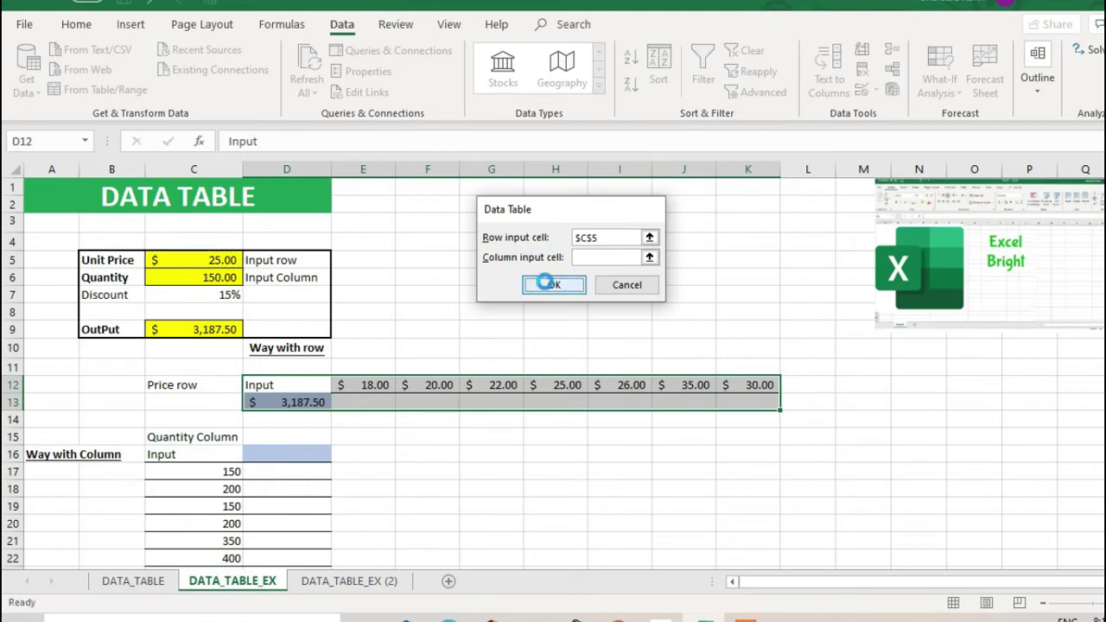
click(527, 422)
Inspect the calculated results and their TABLE formula across E13:K13 beneath the alternative prices
click(376, 406)
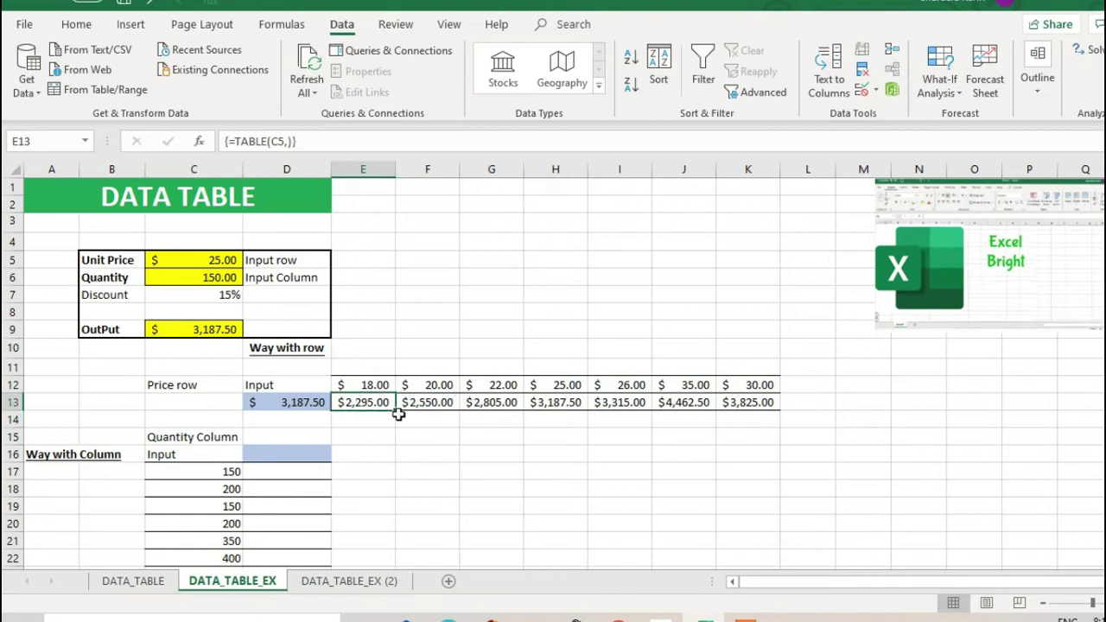
key(Right)
key(Right)
key(Right)
key(Right)
key(Right)
key(Right)
key(Left)
key(Left)
key(Left)
key(Left)
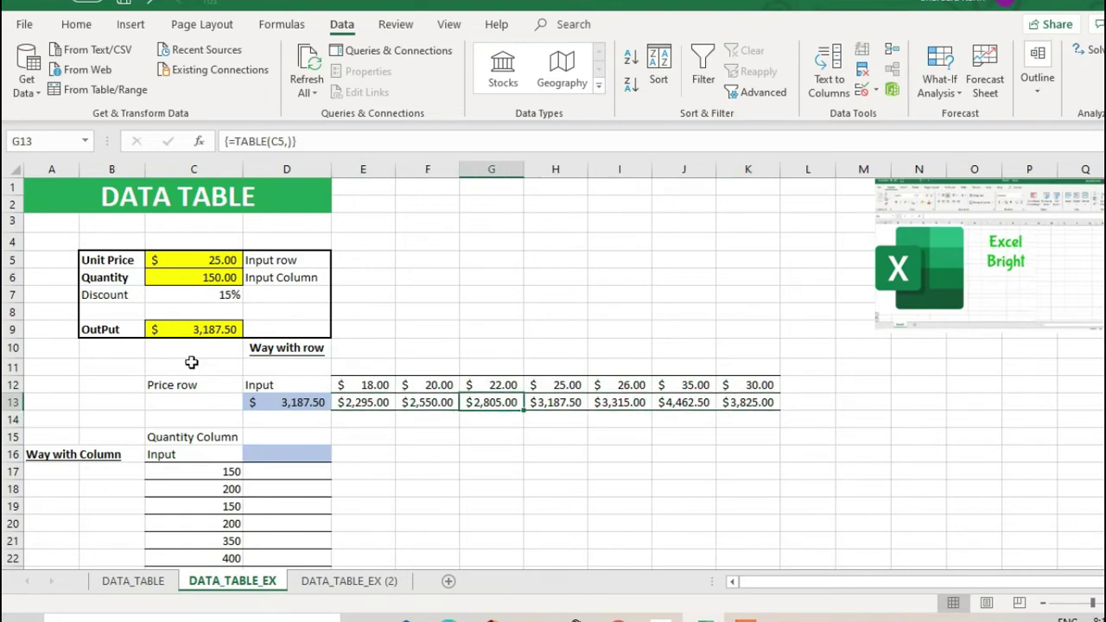
Set the unit price in C5 to 26 and compare the output in C9 with the matching result in I13
click(207, 265)
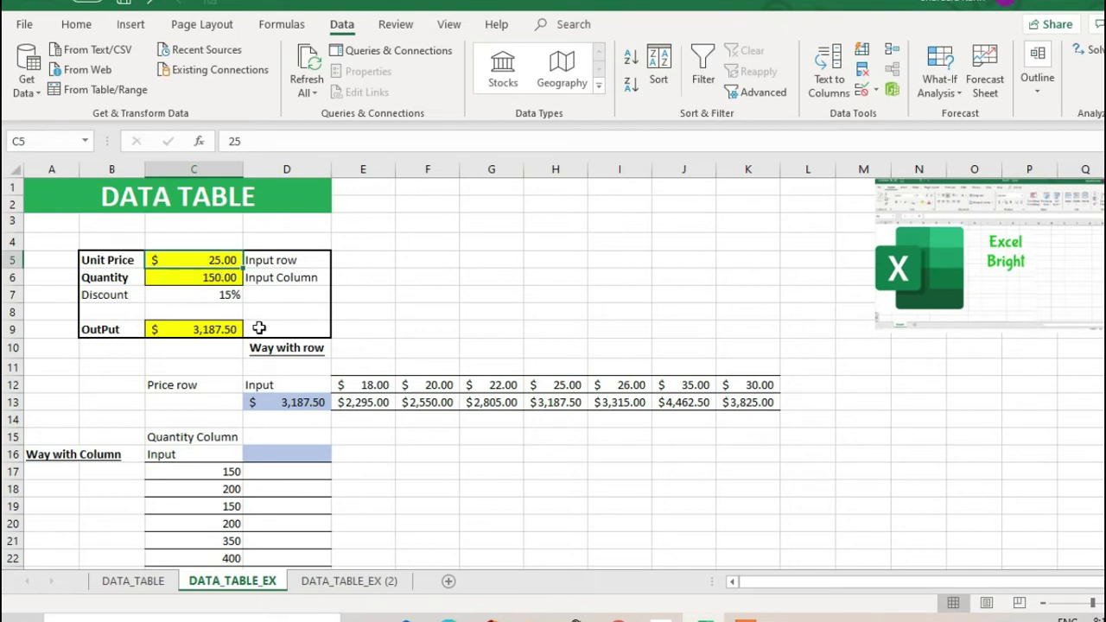
text(4)
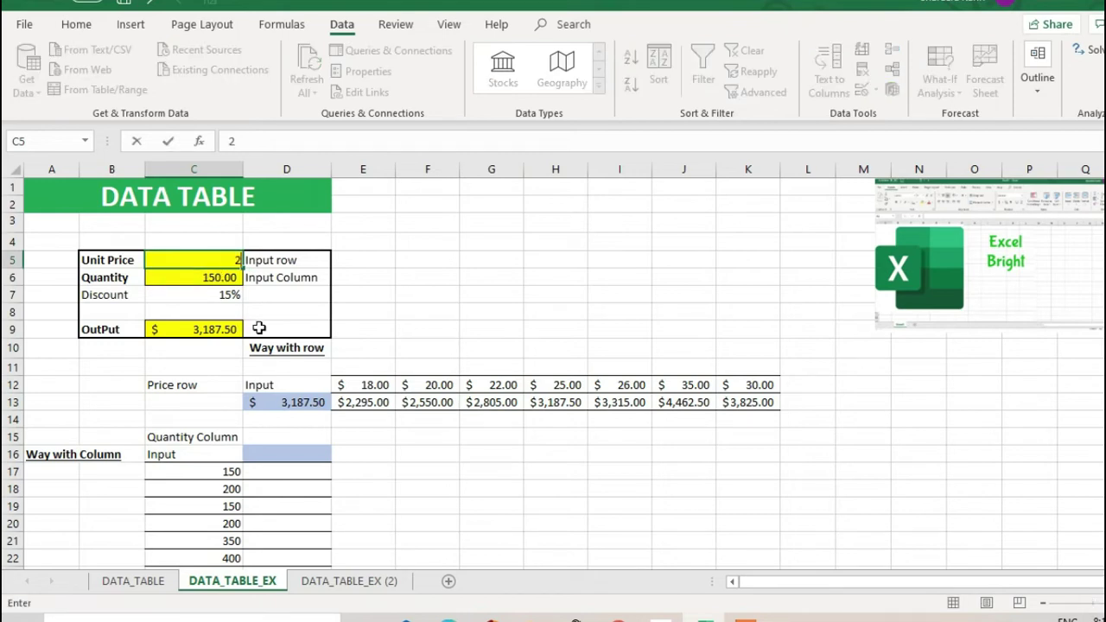
key(Return)
click(187, 328)
click(635, 400)
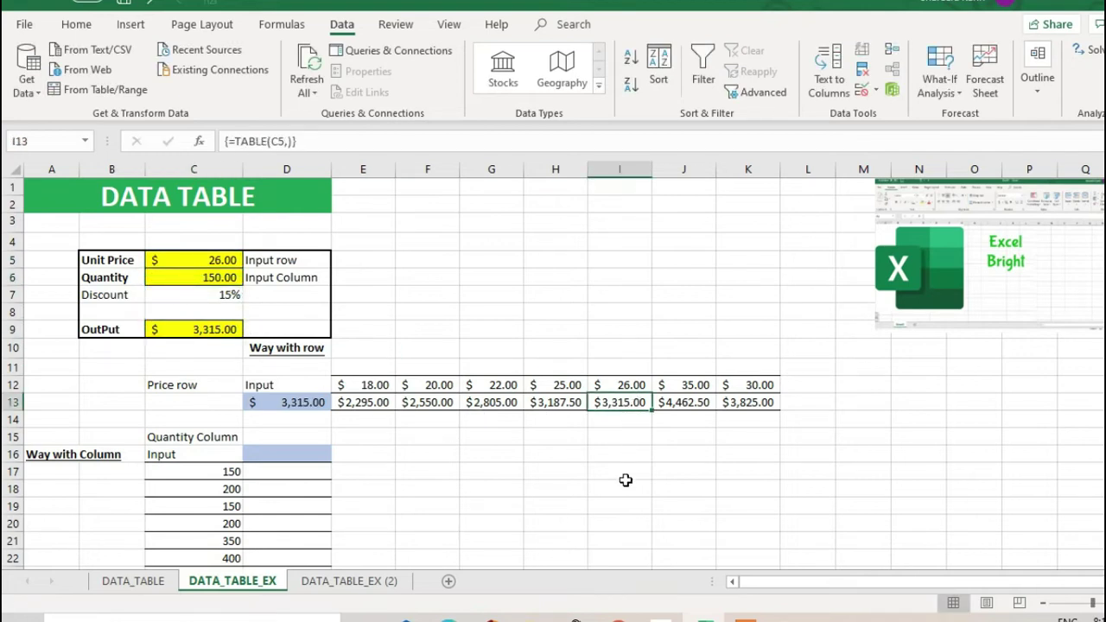
Compare the alternative prices in E12:K12 with their results in row 13 and the linked output in D13
click(679, 388)
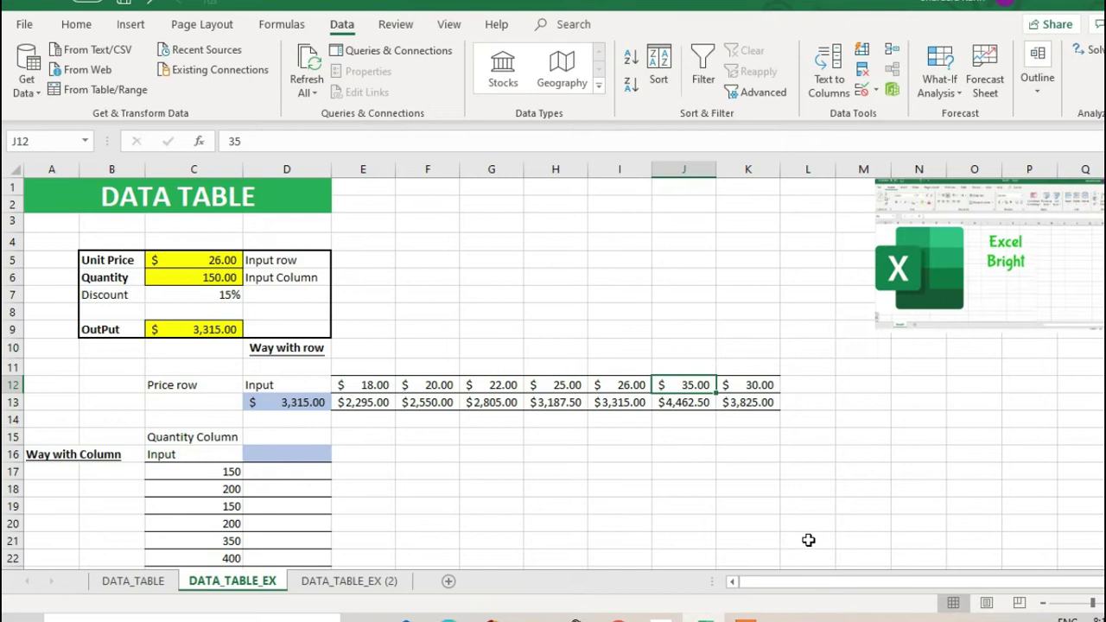
key(Down)
key(Right)
key(Up)
key(Down)
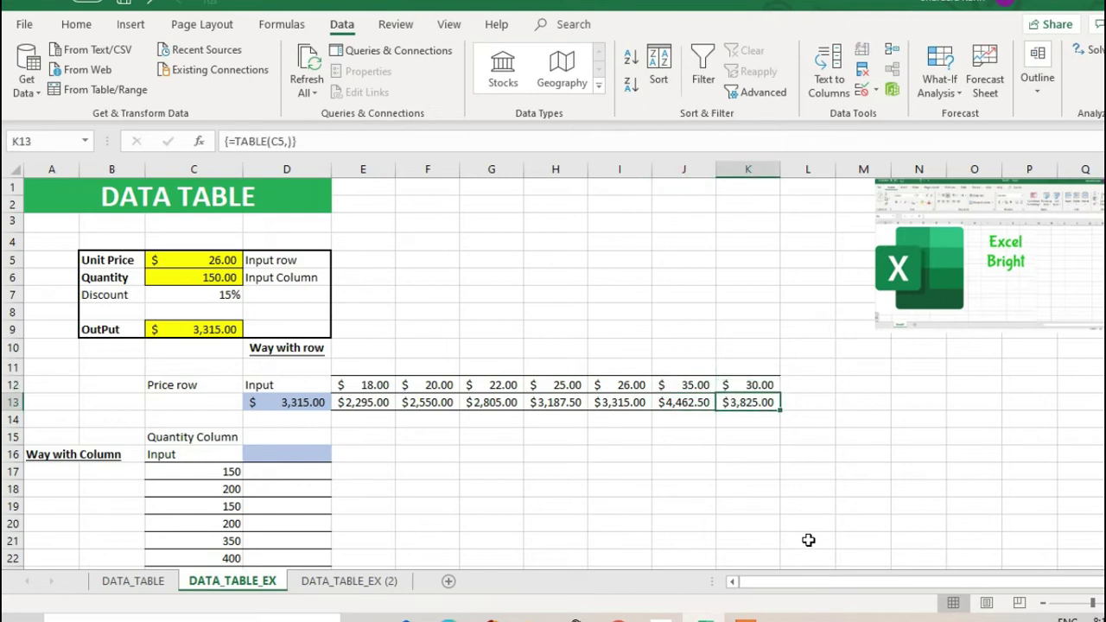
key(Left)
key(Left)
key(Left)
key(Left)
key(Left)
key(Left)
key(Right)
key(Right)
key(Right)
key(Right)
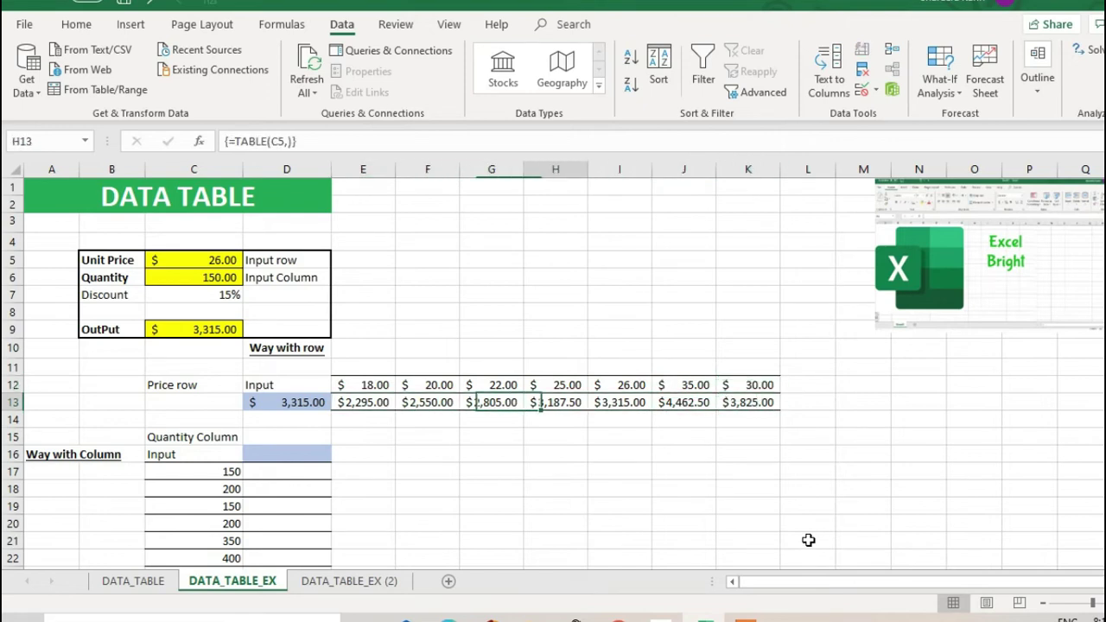
click(264, 402)
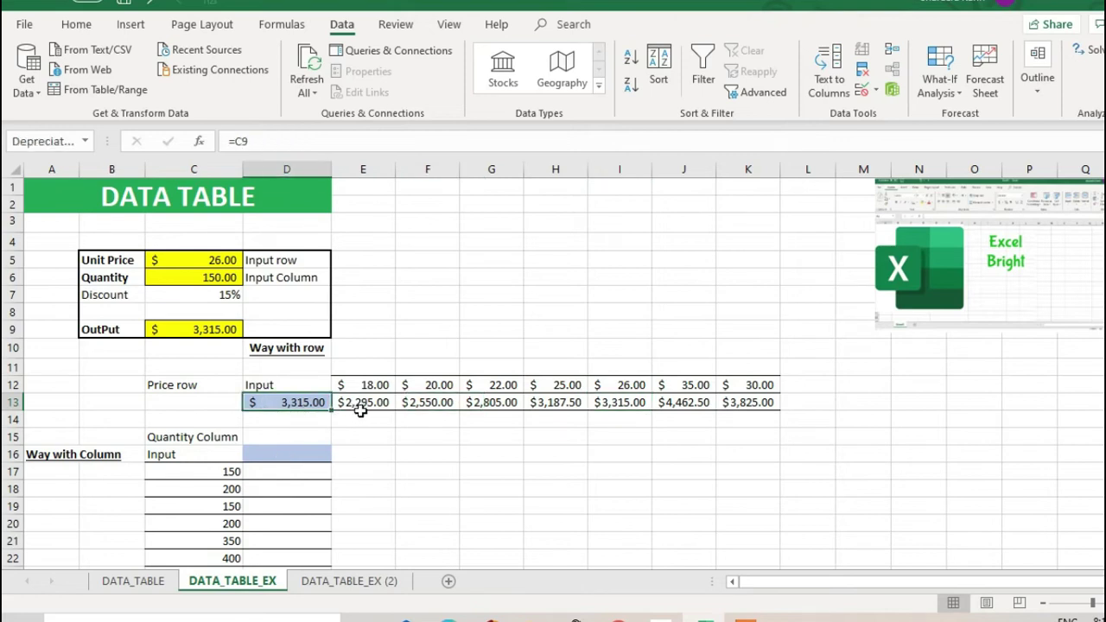
drag(366, 384, 730, 390)
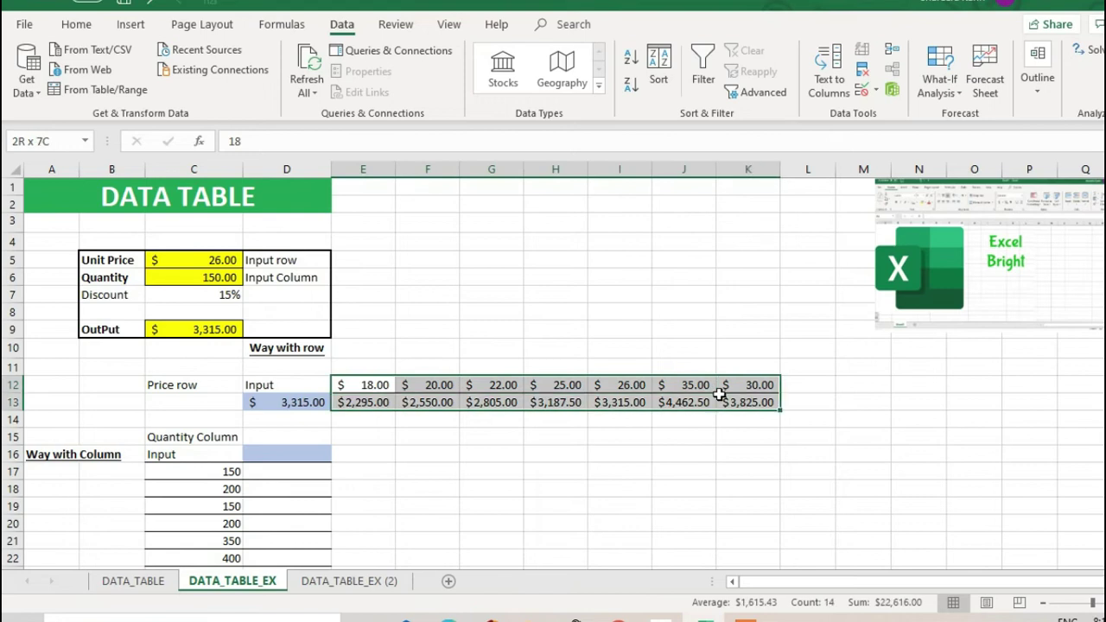
Try to delete only the result in E13 from the row data table
click(373, 403)
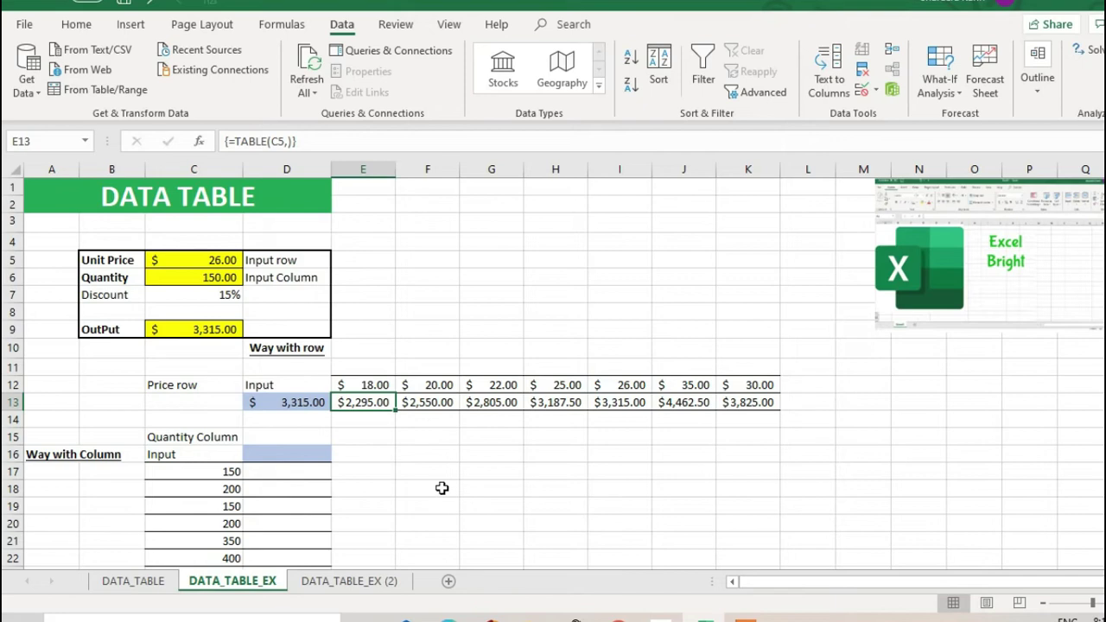
key(Delete)
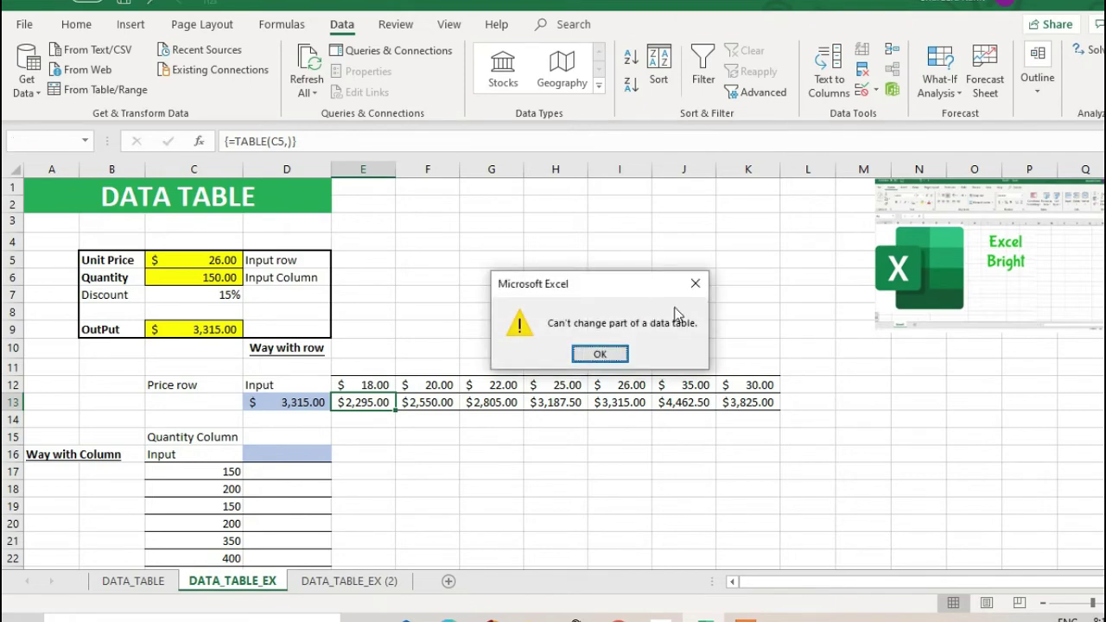
click(695, 283)
Clear the whole result range E13:K13 of the row data table and undo the deletion
drag(370, 402, 739, 404)
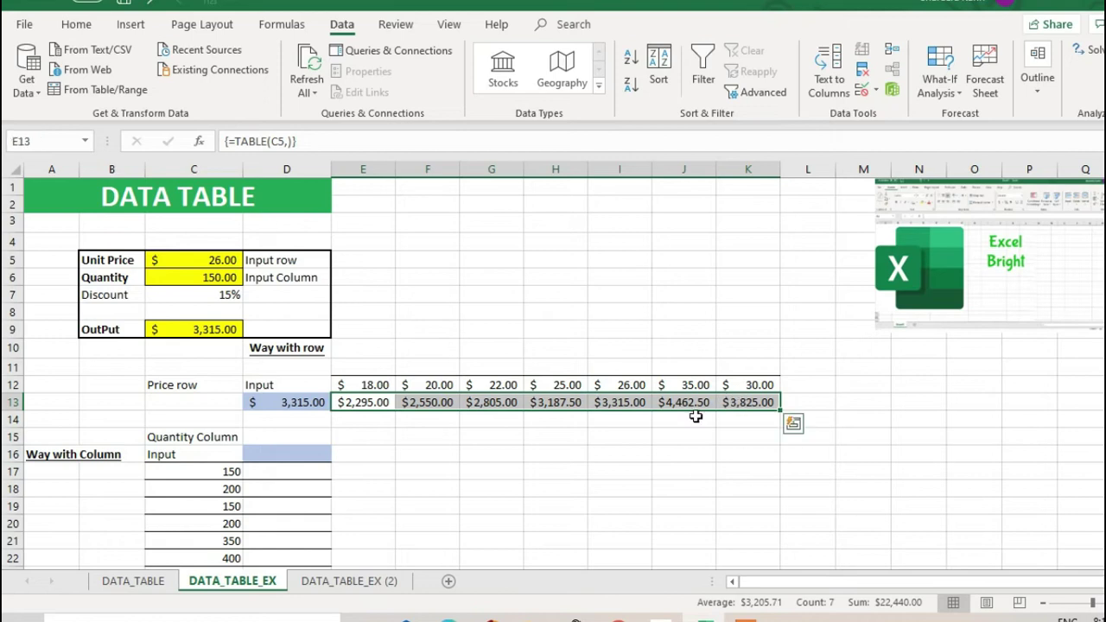
key(Delete)
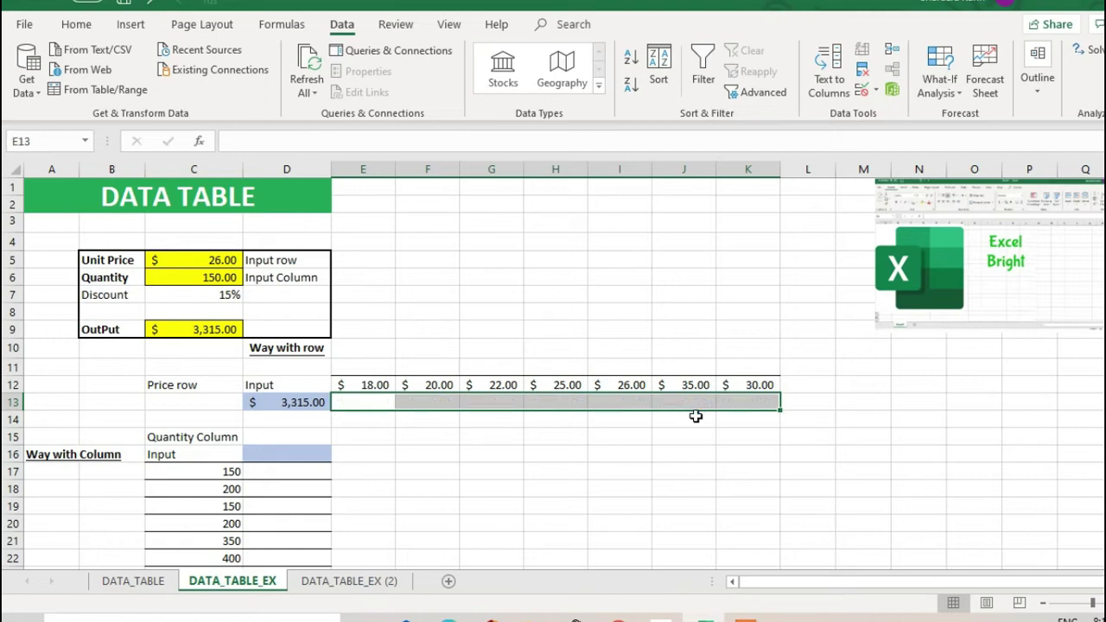
click(448, 451)
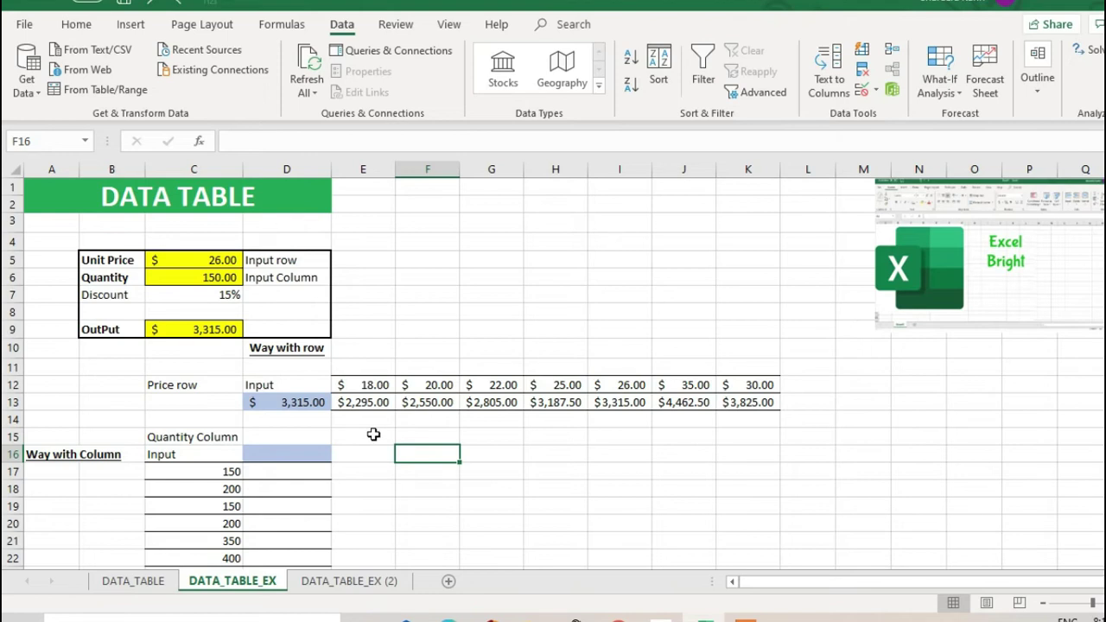
Review the column input label in C16 and the alternative quantities in C17:C22
scroll(371, 432, down, 1)
scroll(271, 432, up, 1)
scroll(284, 450, down, 1)
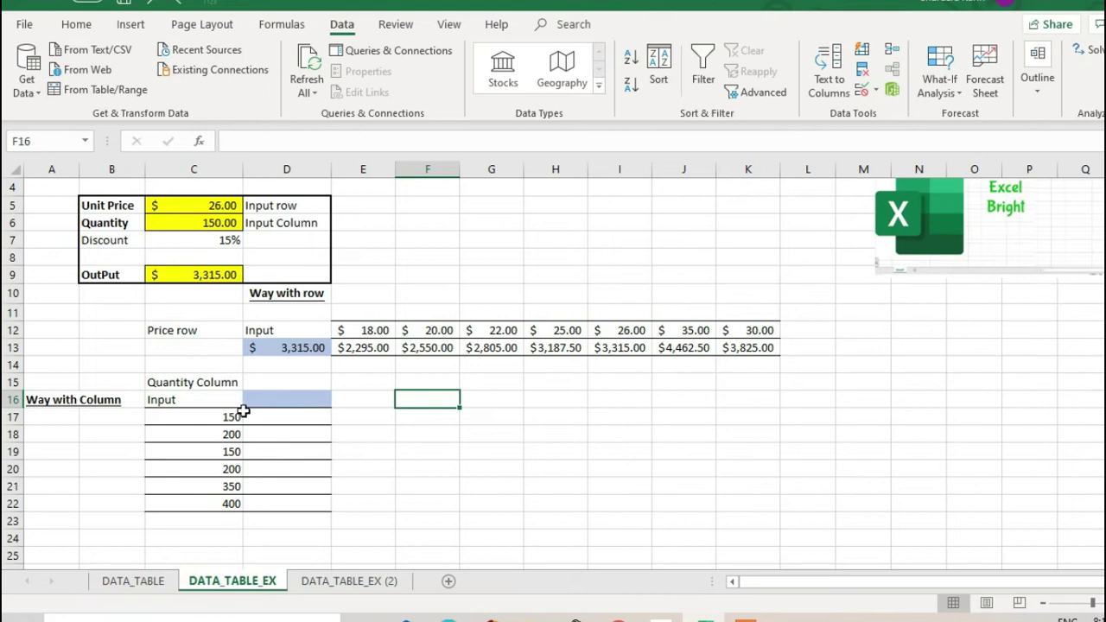
click(202, 393)
click(225, 418)
drag(225, 420, 217, 501)
click(217, 420)
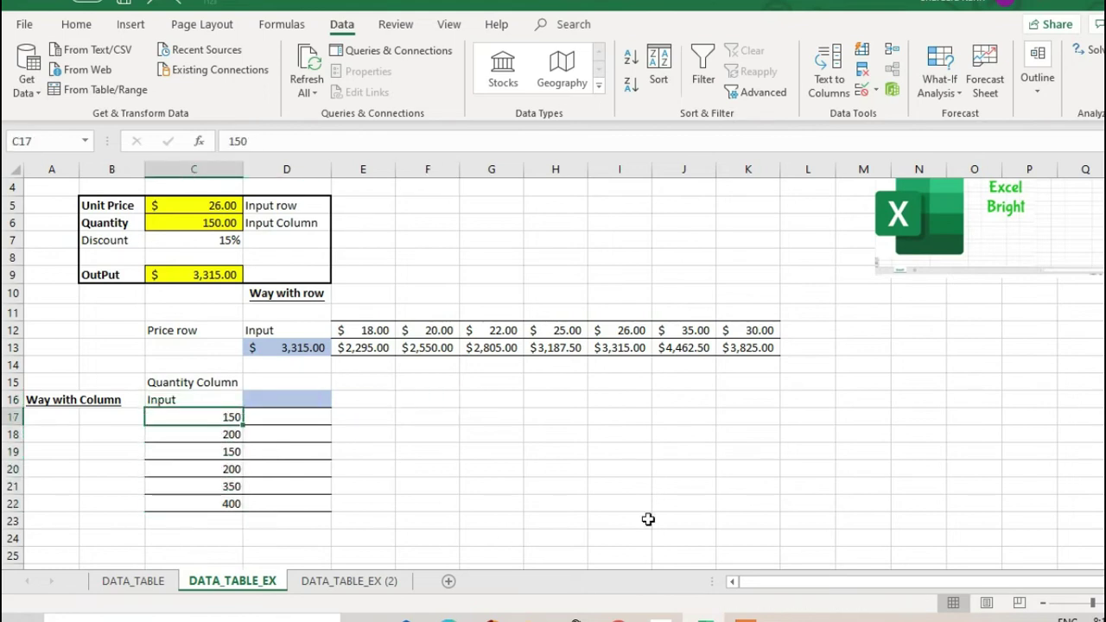
key(Down)
key(Down)
key(Down)
key(Down)
key(Up)
key(Up)
key(Up)
key(Up)
key(Up)
key(Down)
key(Down)
key(Down)
key(Down)
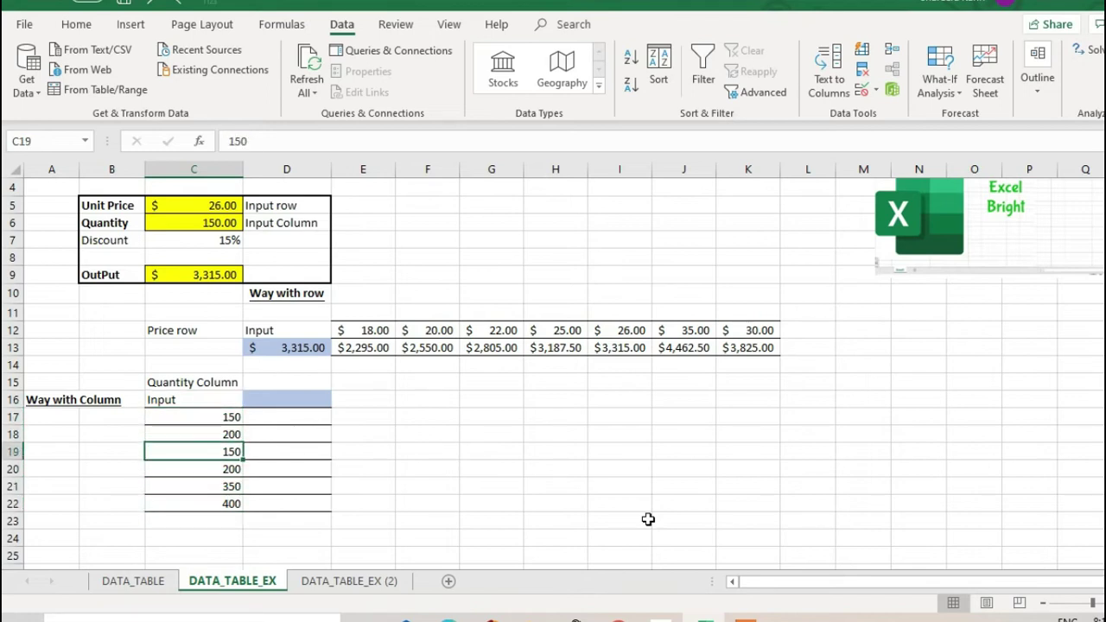
key(Down)
key(Down)
key(Up)
key(Up)
key(Up)
key(Up)
key(Up)
Link the shaded cell D16 to the output with the formula =C9
key(Right)
key(Up)
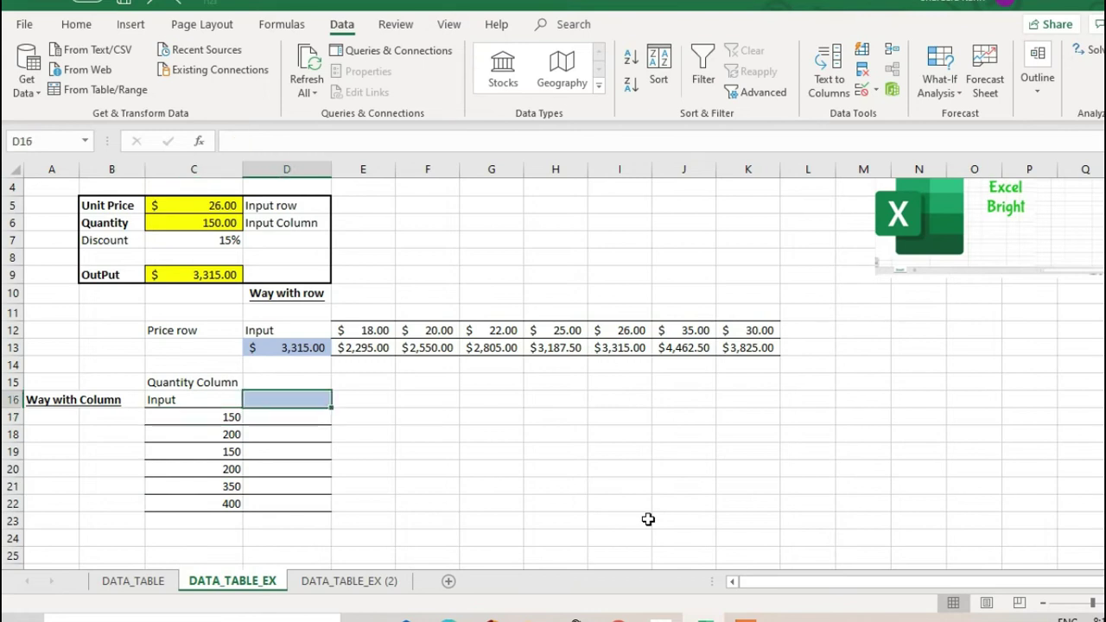
text(=)
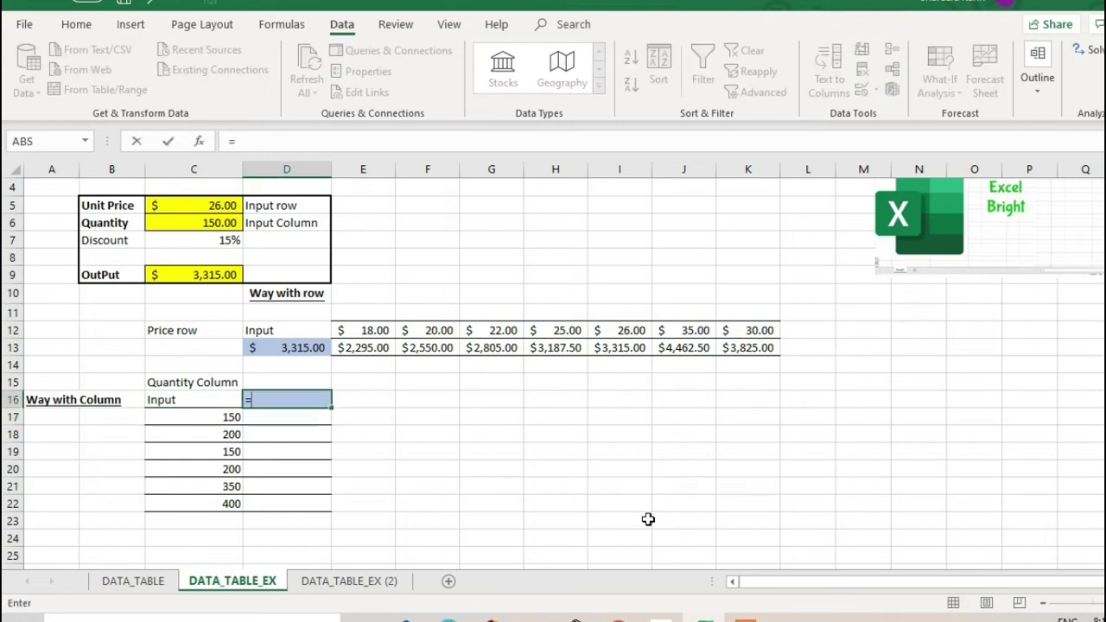
click(224, 275)
key(Return)
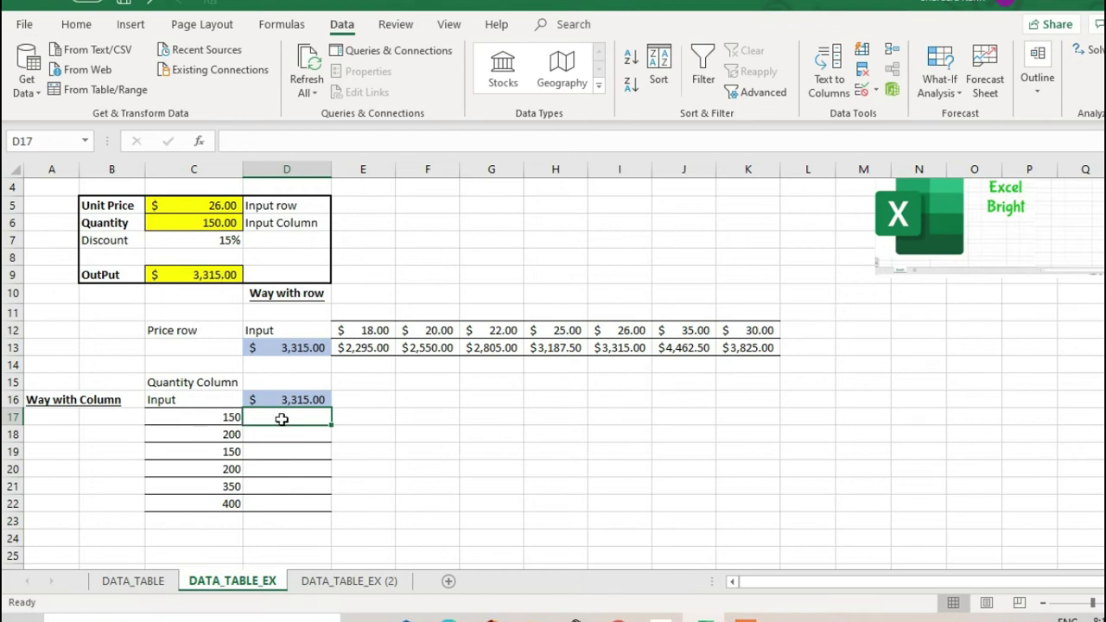
Create a what-if data table over C16:D22 with the quantity in C6 as the column input cell
drag(282, 418, 288, 501)
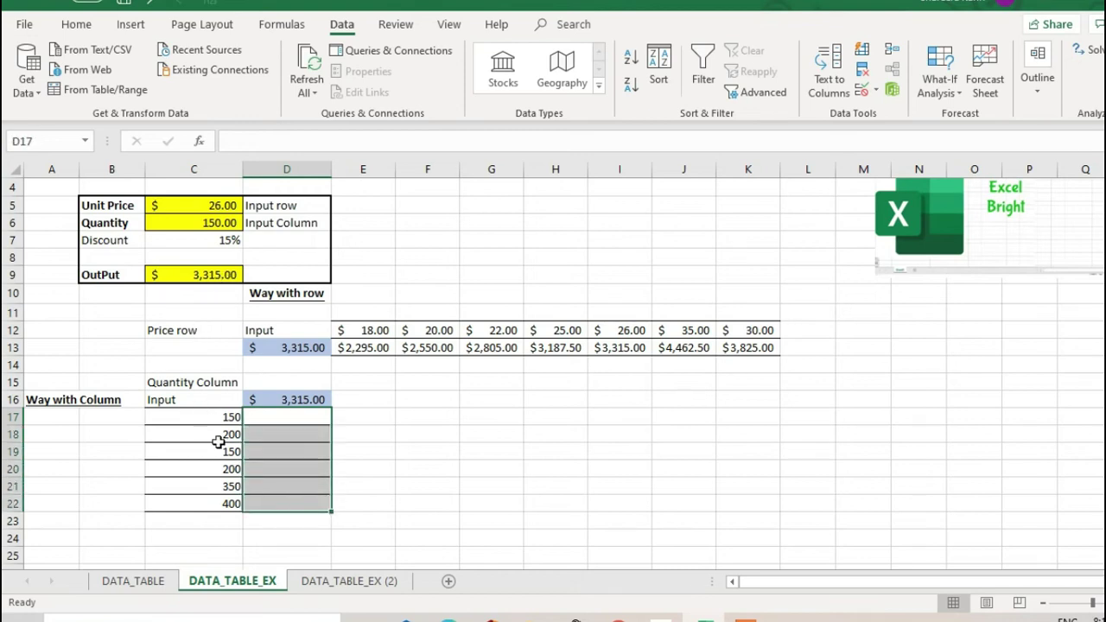
click(203, 397)
click(262, 483)
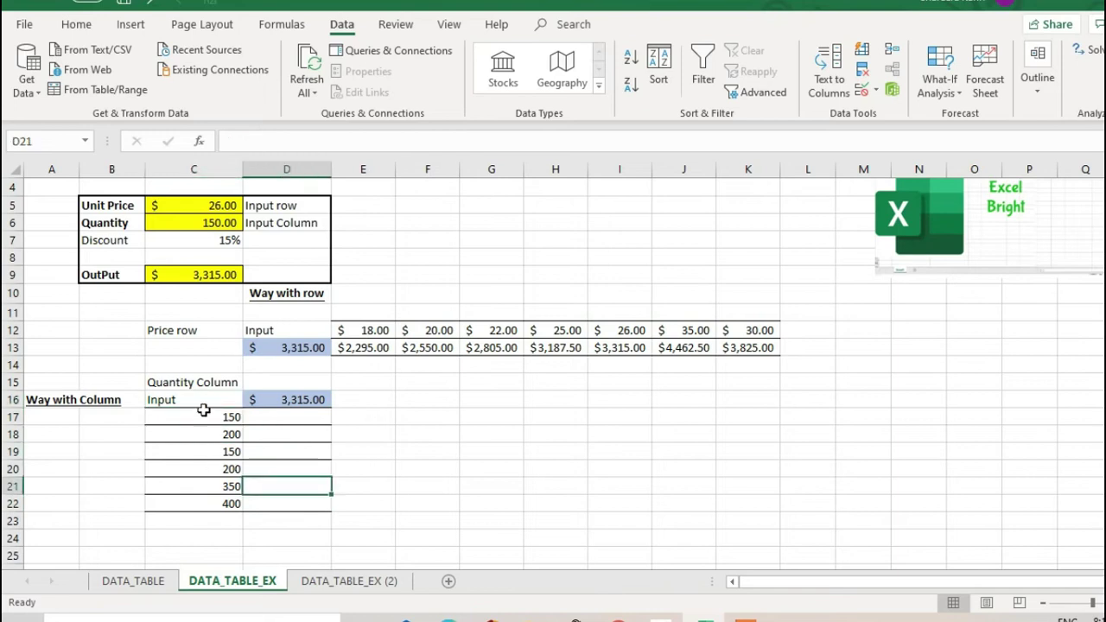
drag(207, 403, 282, 504)
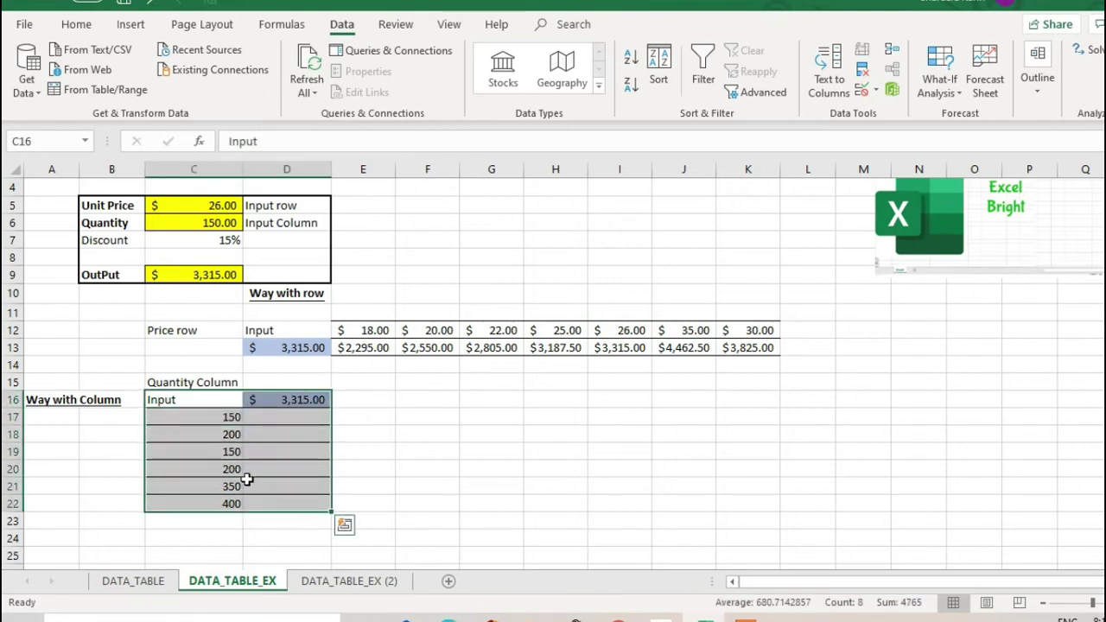
click(950, 97)
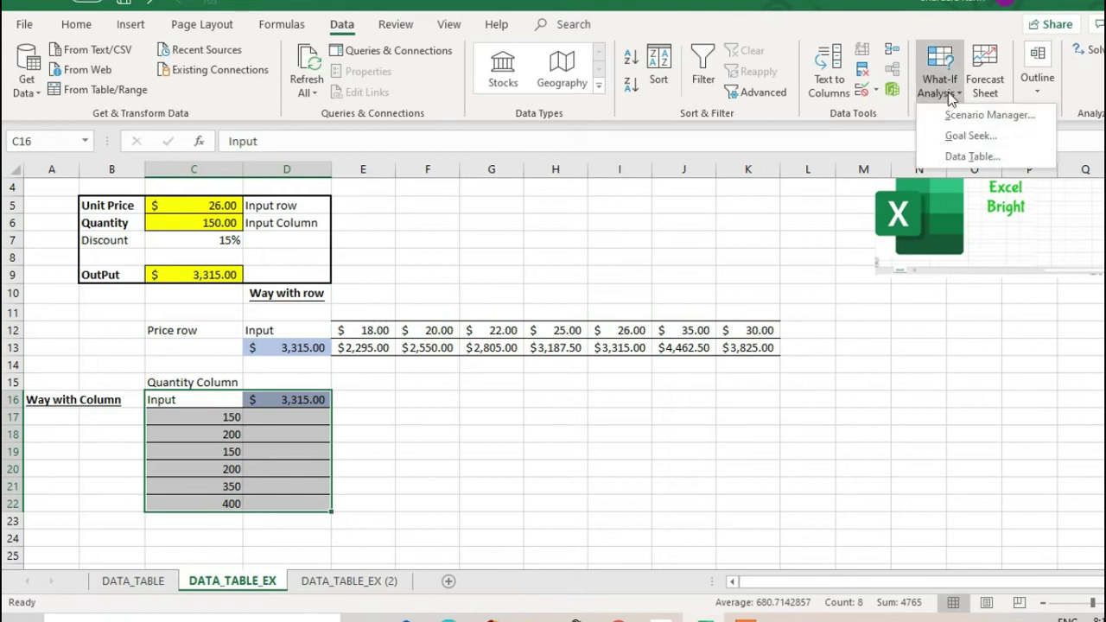
click(974, 155)
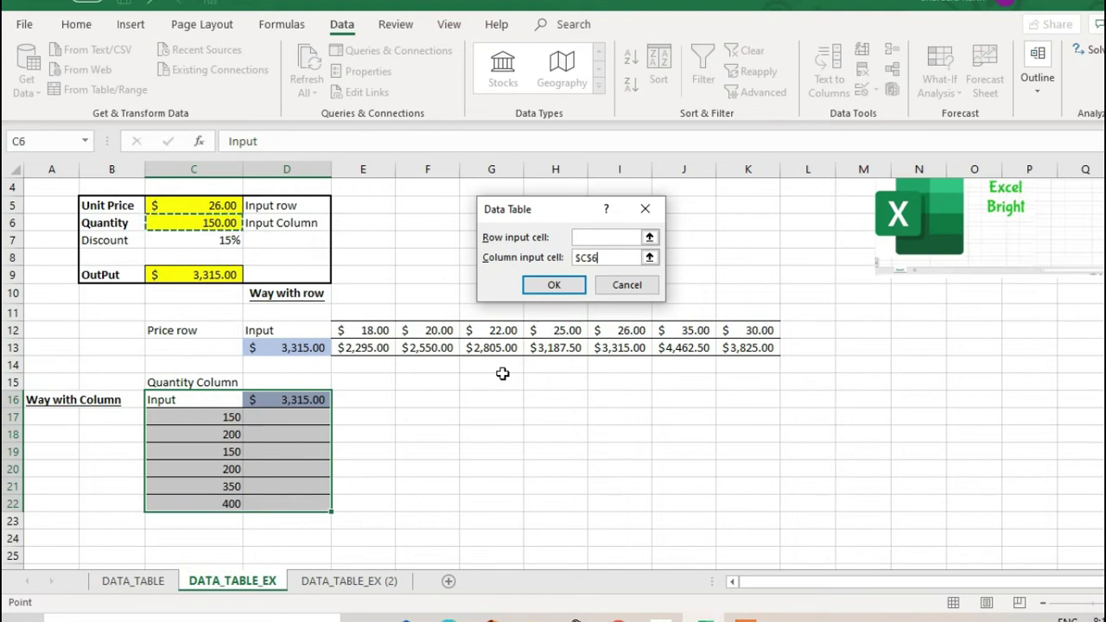
click(554, 286)
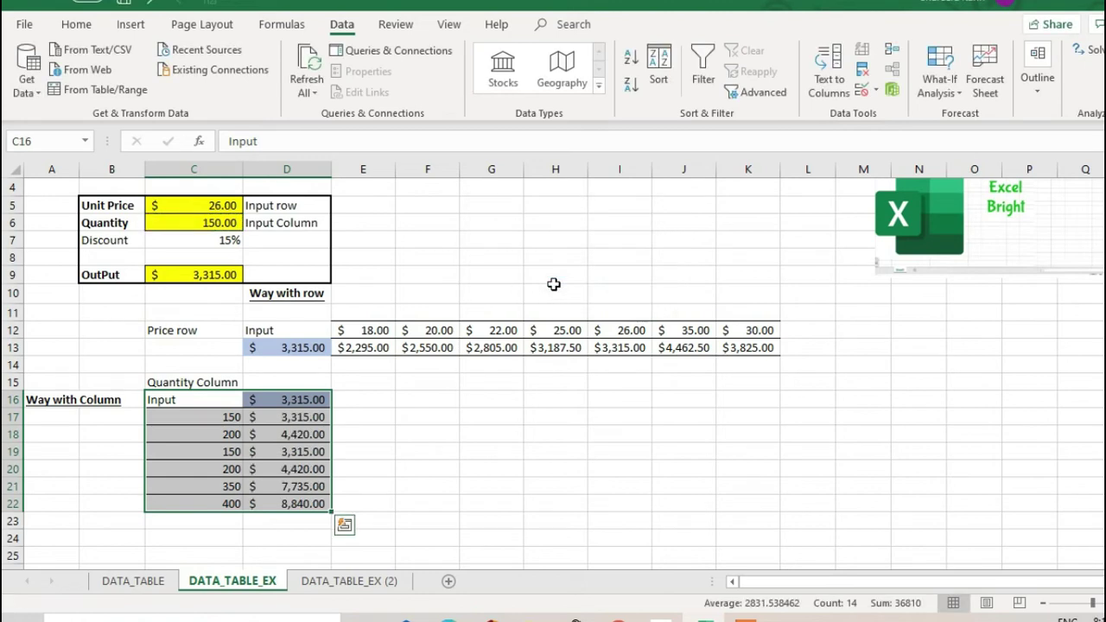
click(300, 419)
click(285, 453)
click(287, 507)
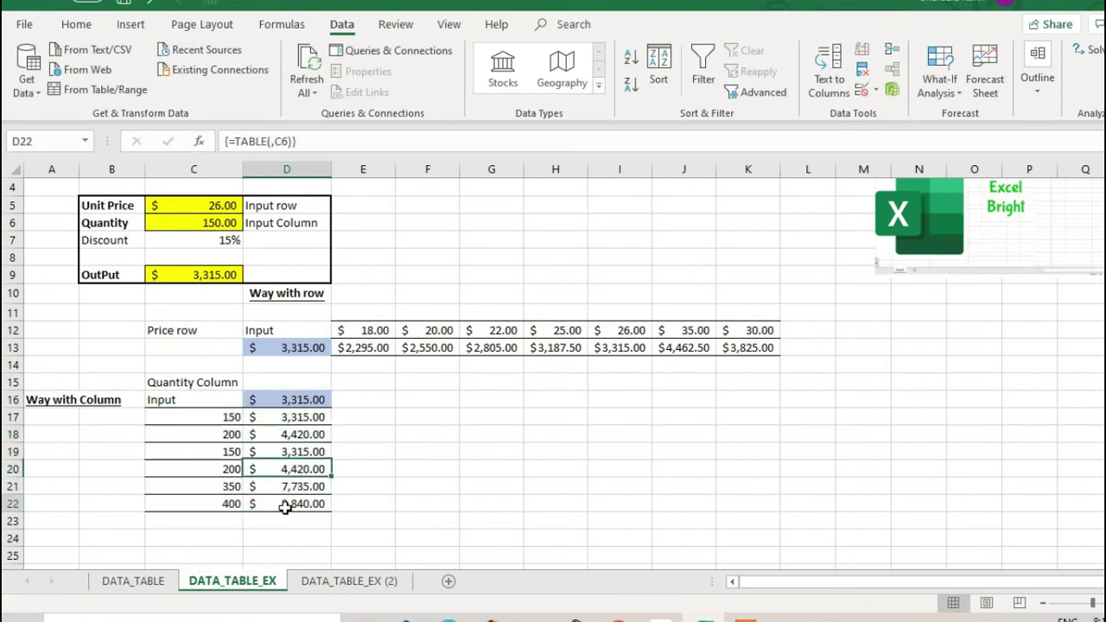
Change the alternative quantity in C20 to 3500 and check its result in D20
key(Left)
key(Right)
key(Up)
key(Left)
key(Up)
text(3)
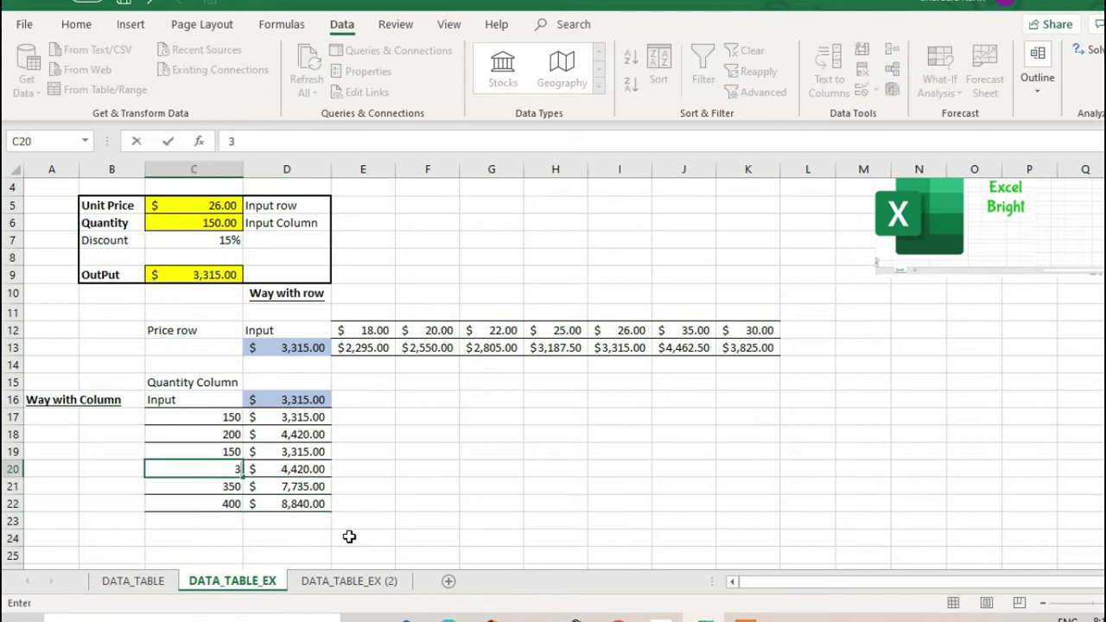
text(500)
key(Return)
key(Up)
key(Right)
key(Left)
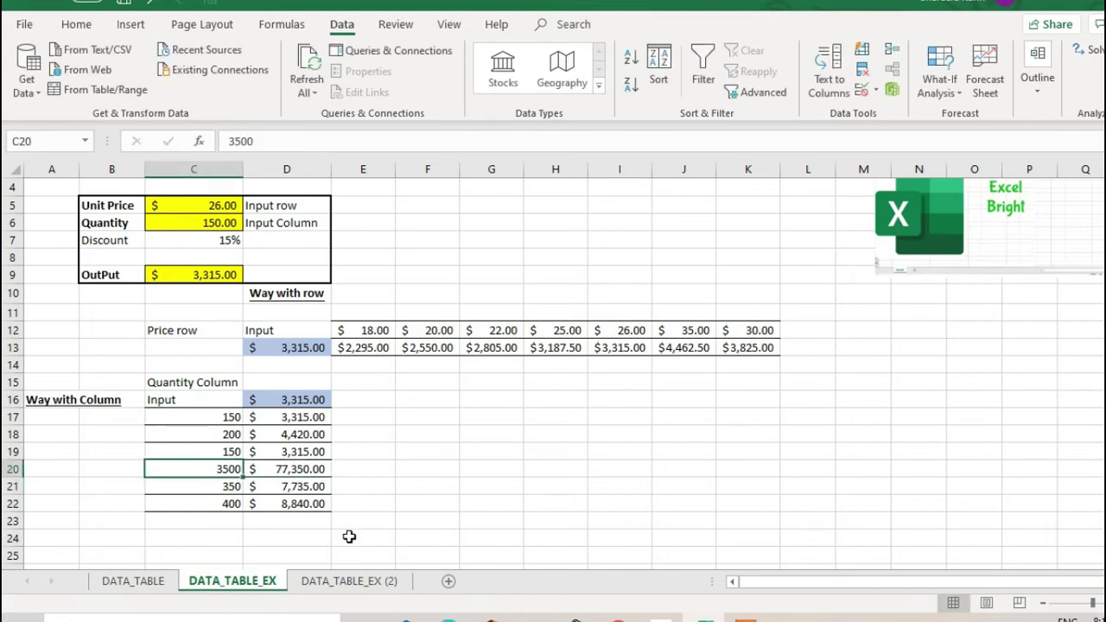
Set the alternative quantity in C20 to 200 and check the column table results in D17:D22
text(20)
key(Return)
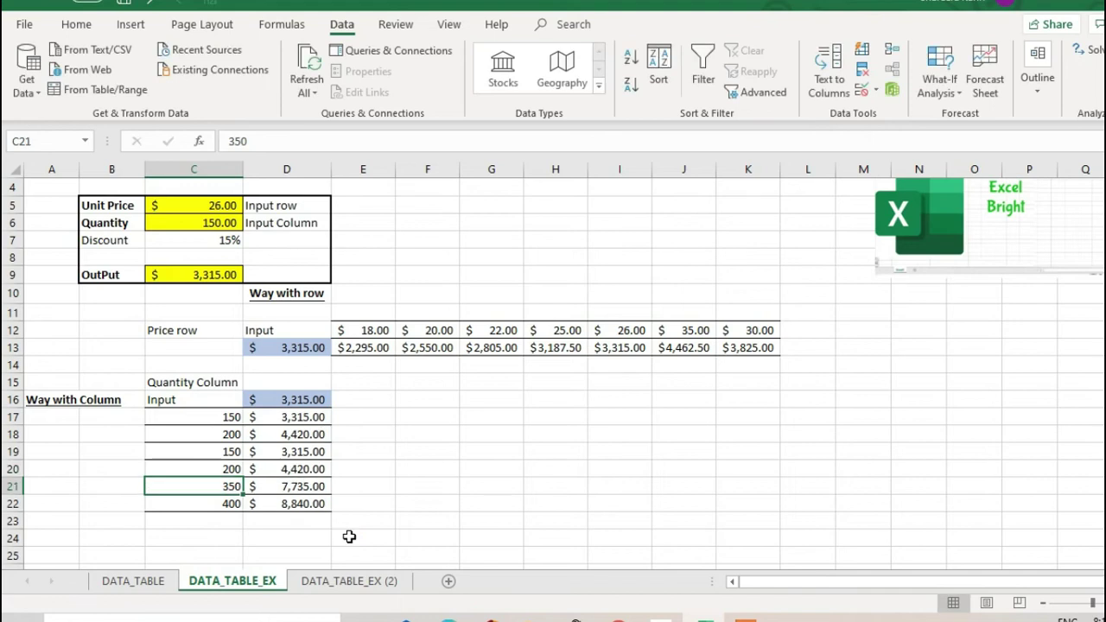
drag(290, 418, 296, 503)
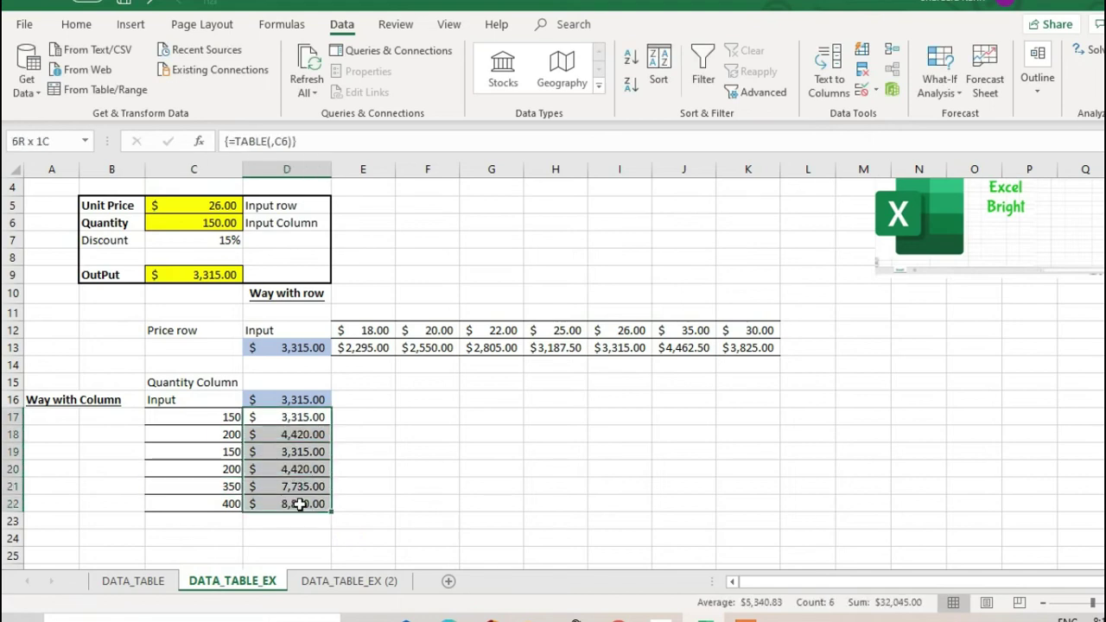
click(293, 469)
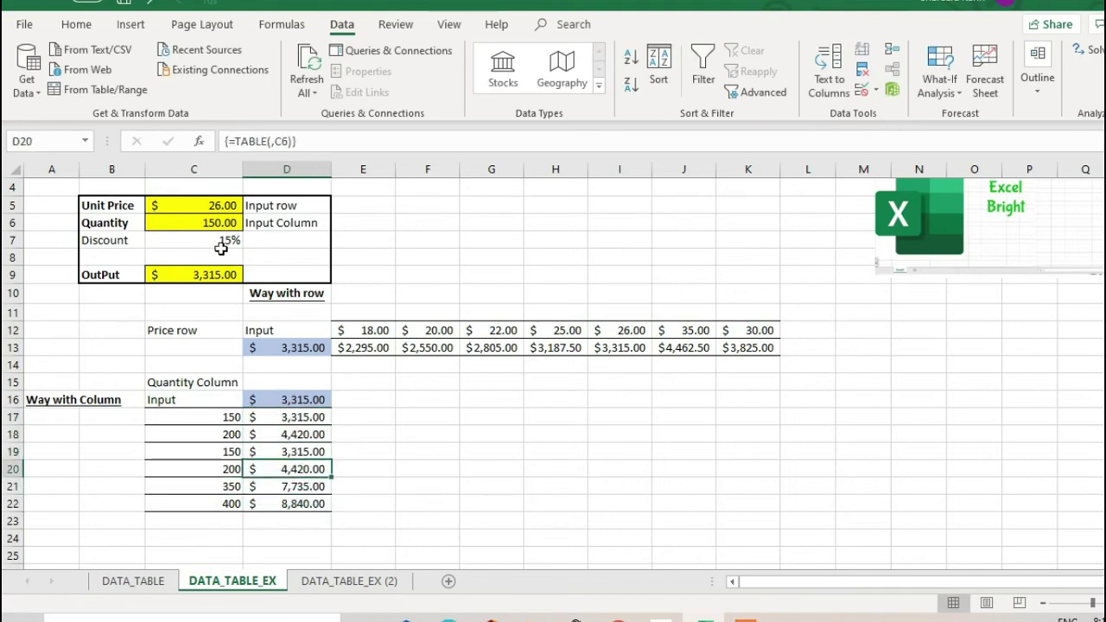
click(285, 428)
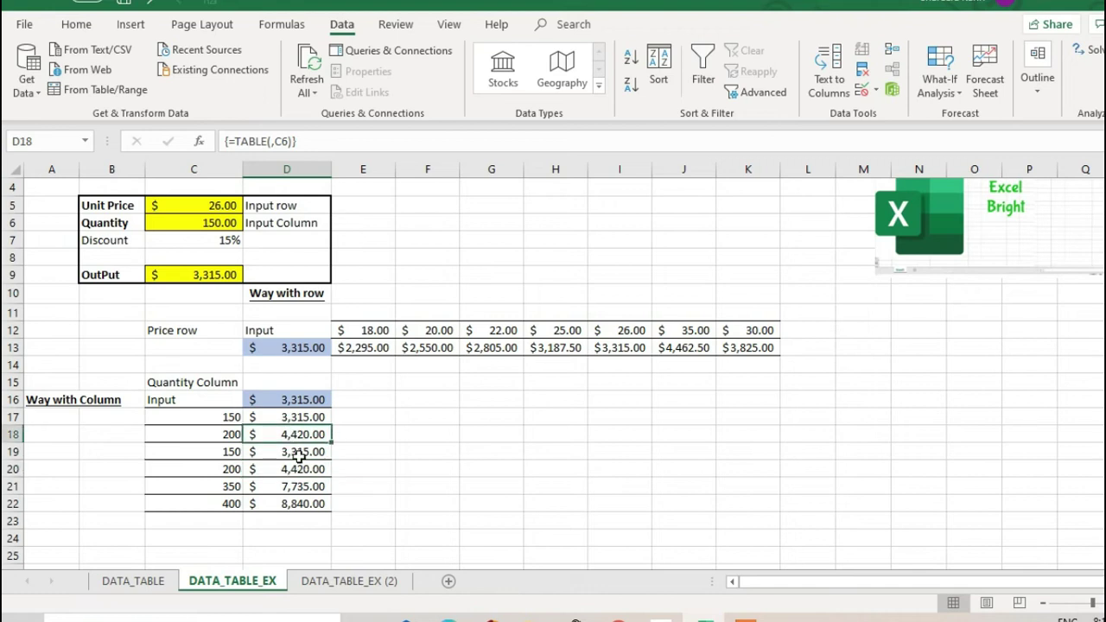
Test both data tables with a 20% discount in C7 and return the discount to 15%
click(215, 239)
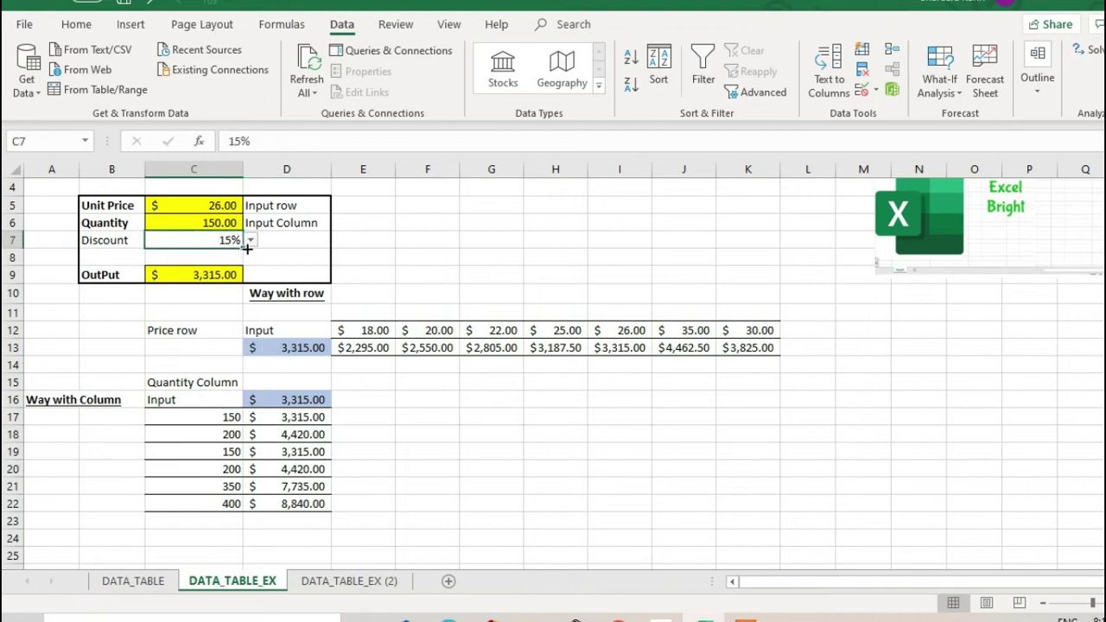
click(249, 241)
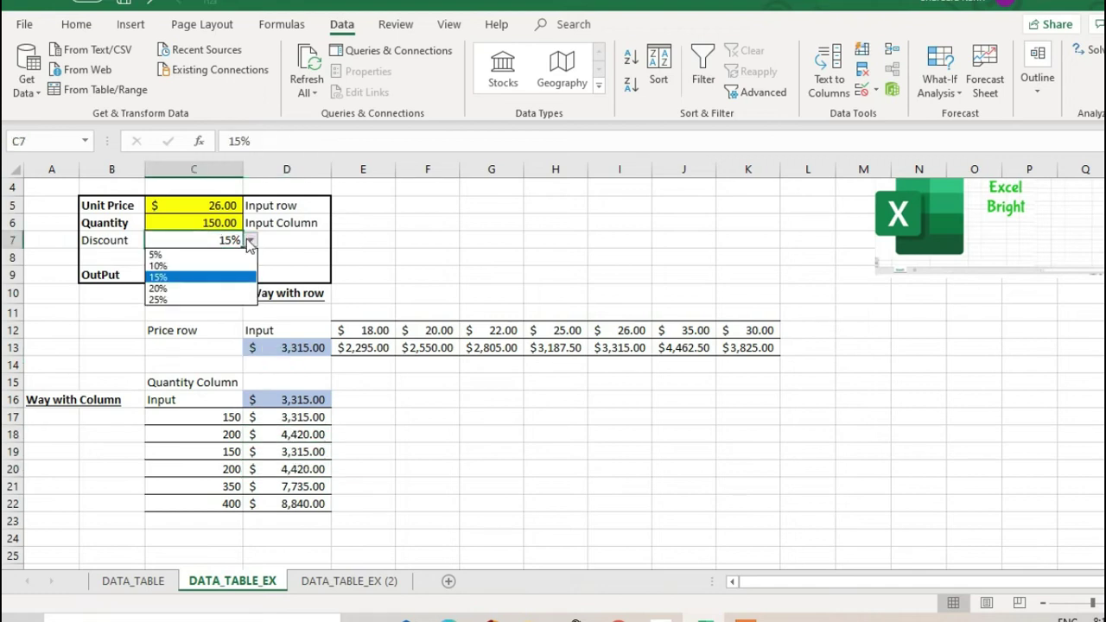
click(169, 289)
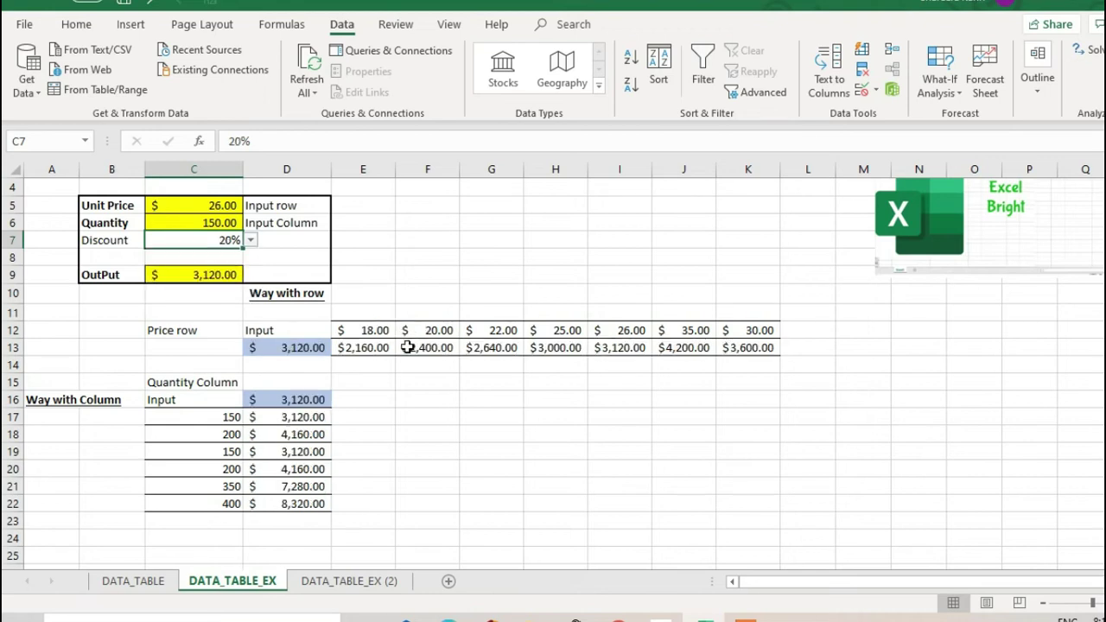
click(249, 241)
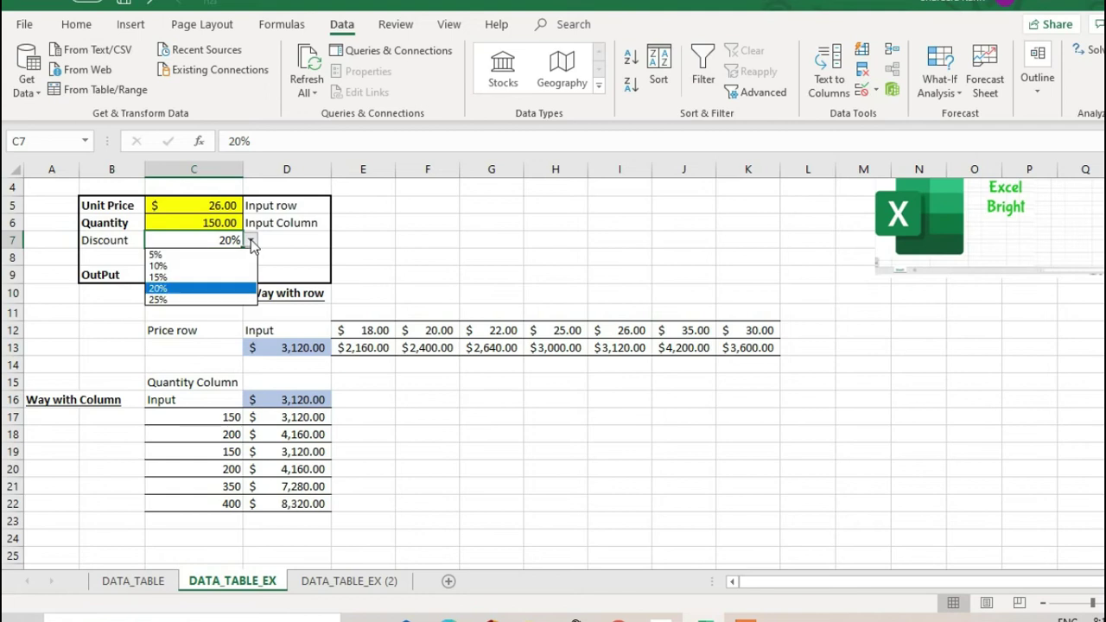
click(164, 281)
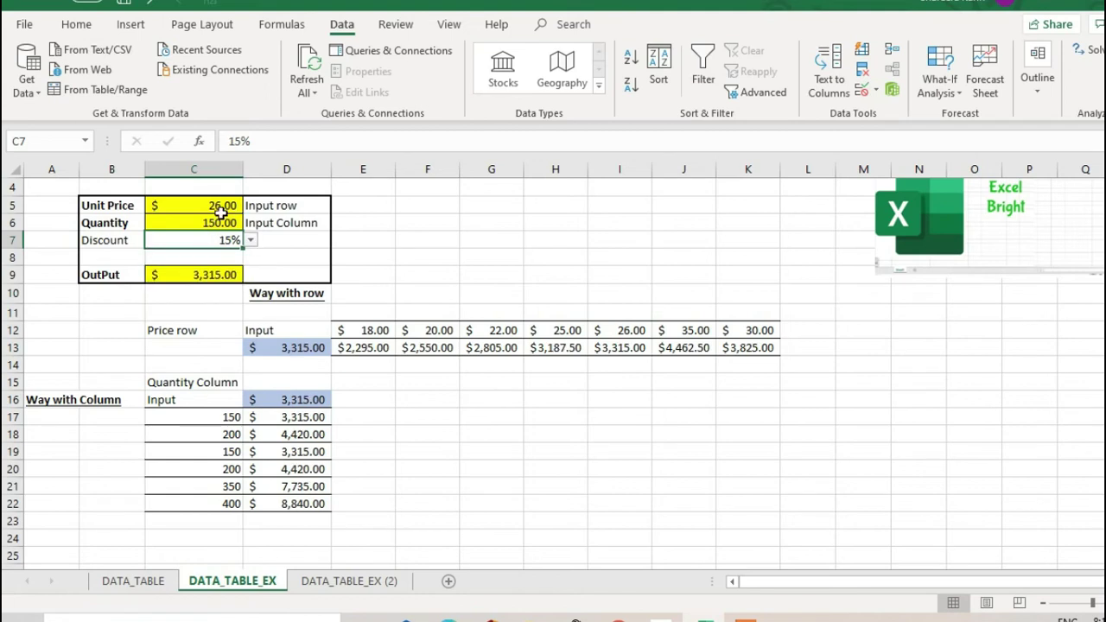
Review the results of the price-row table in E13:K13 and the quantity-column table in D17:D22
drag(368, 350, 708, 363)
drag(286, 420, 297, 499)
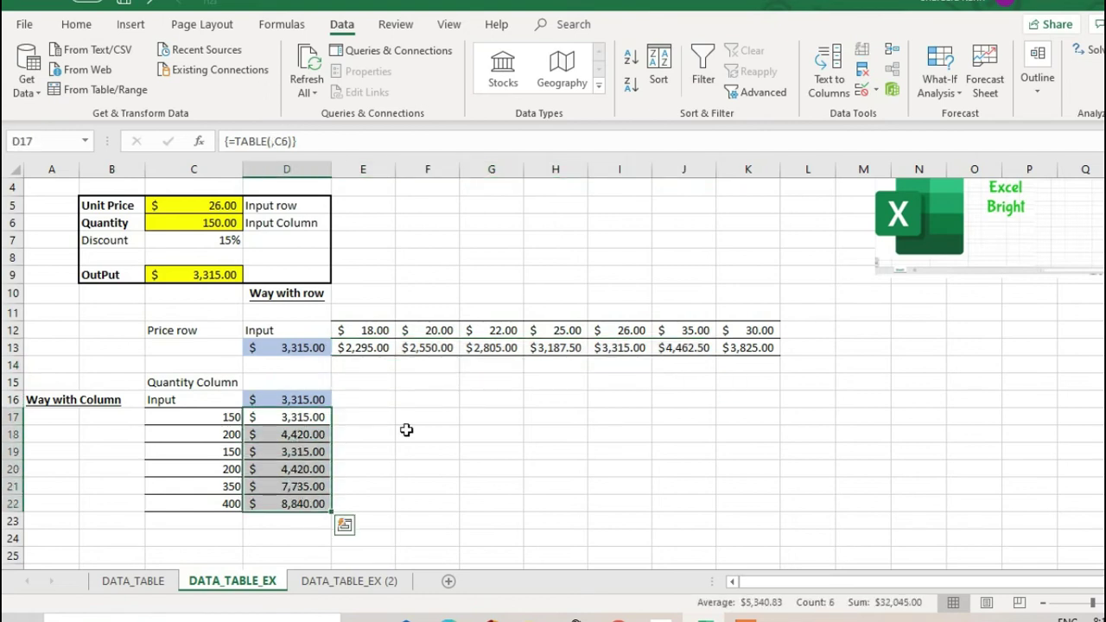
drag(502, 347, 639, 349)
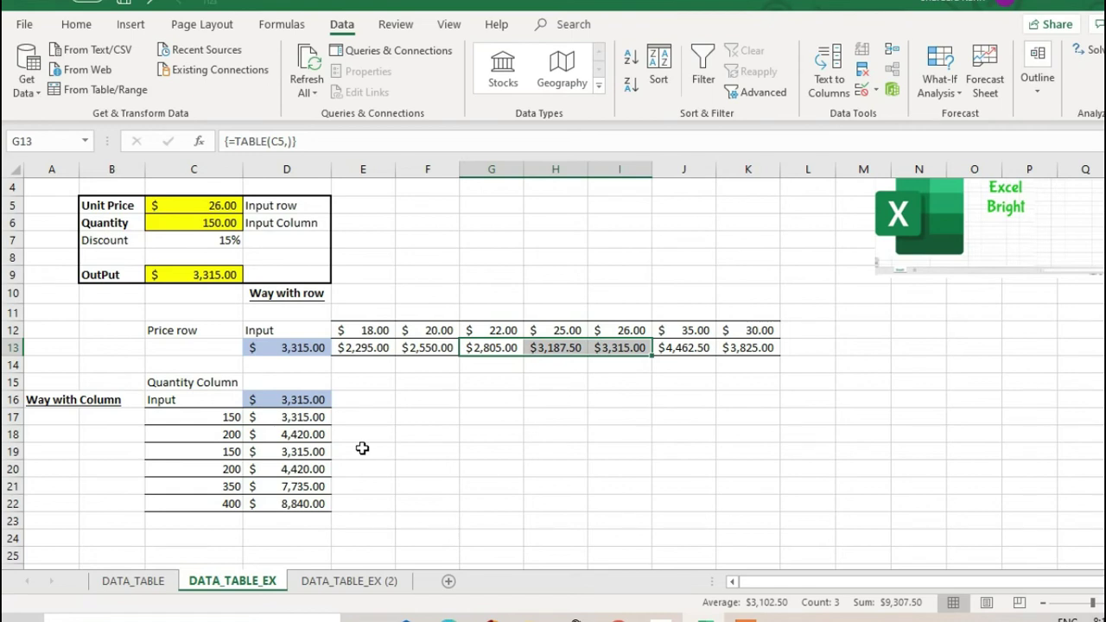
click(443, 422)
drag(361, 348, 743, 346)
click(341, 465)
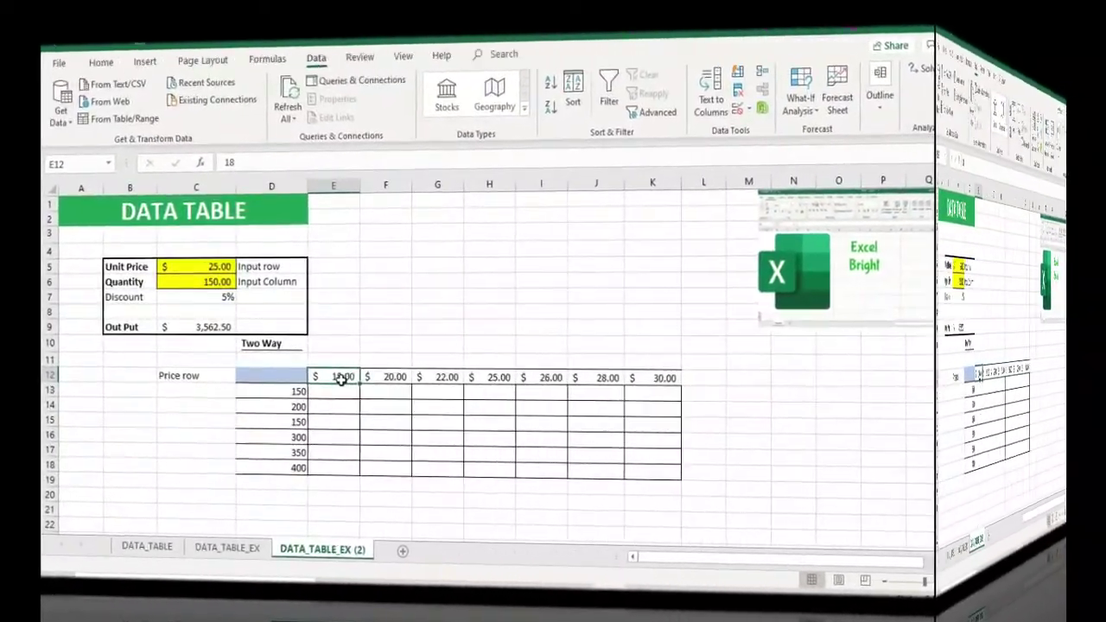
Examine the two-way layout on sheet DATA_TABLE_EX (2): unit prices in E12:K12, quantities in D13:D18 and the empty result grid
drag(333, 376, 653, 390)
drag(301, 397, 313, 486)
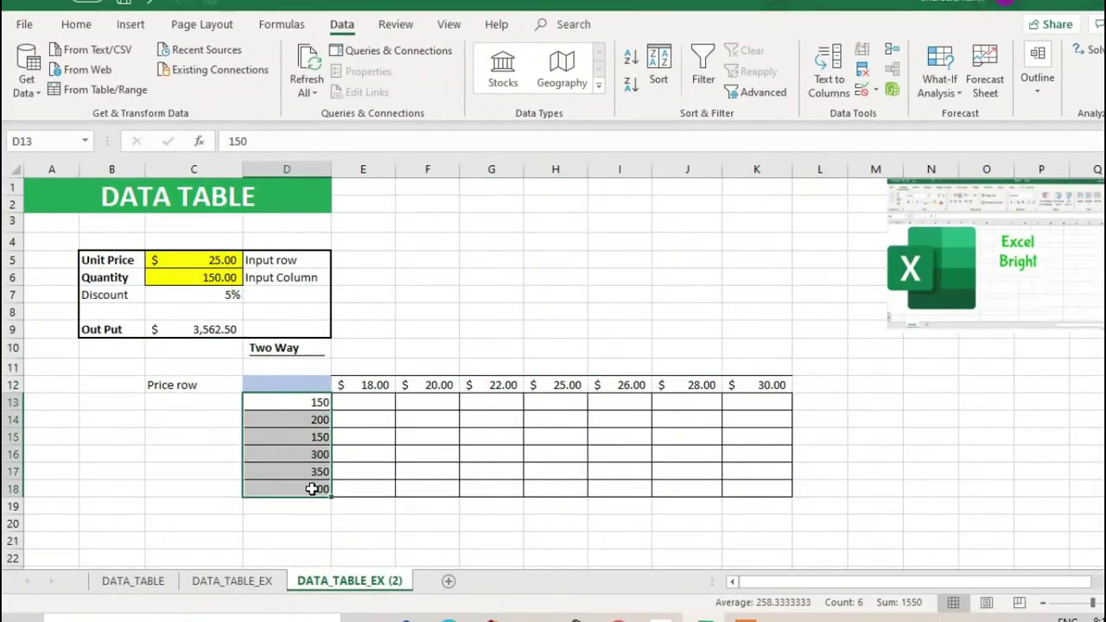
click(420, 467)
click(323, 406)
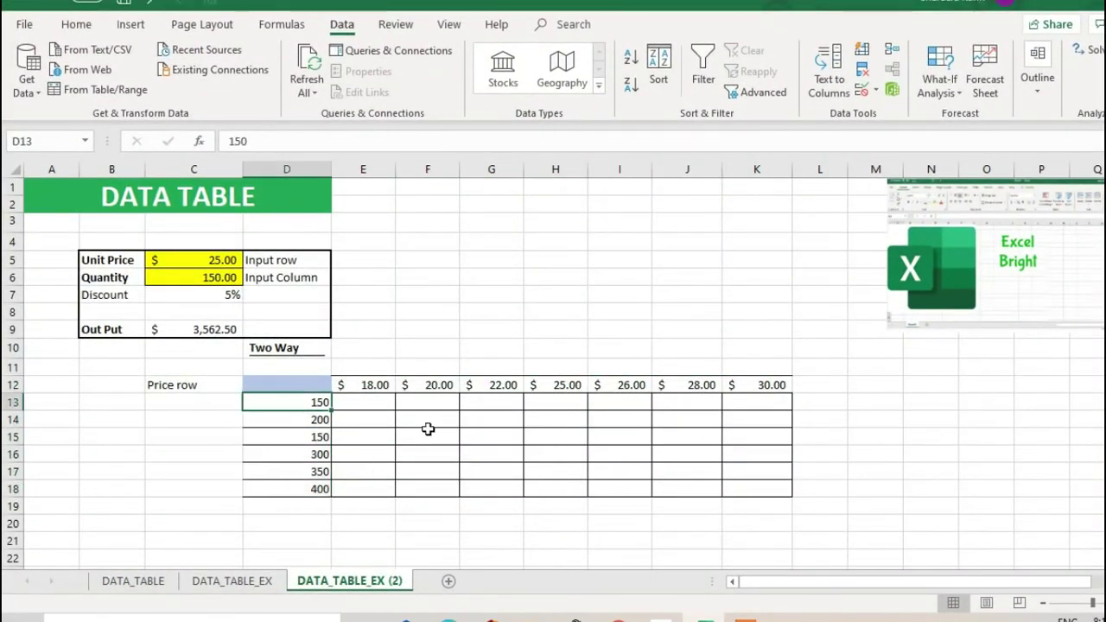
drag(370, 383, 770, 470)
click(257, 421)
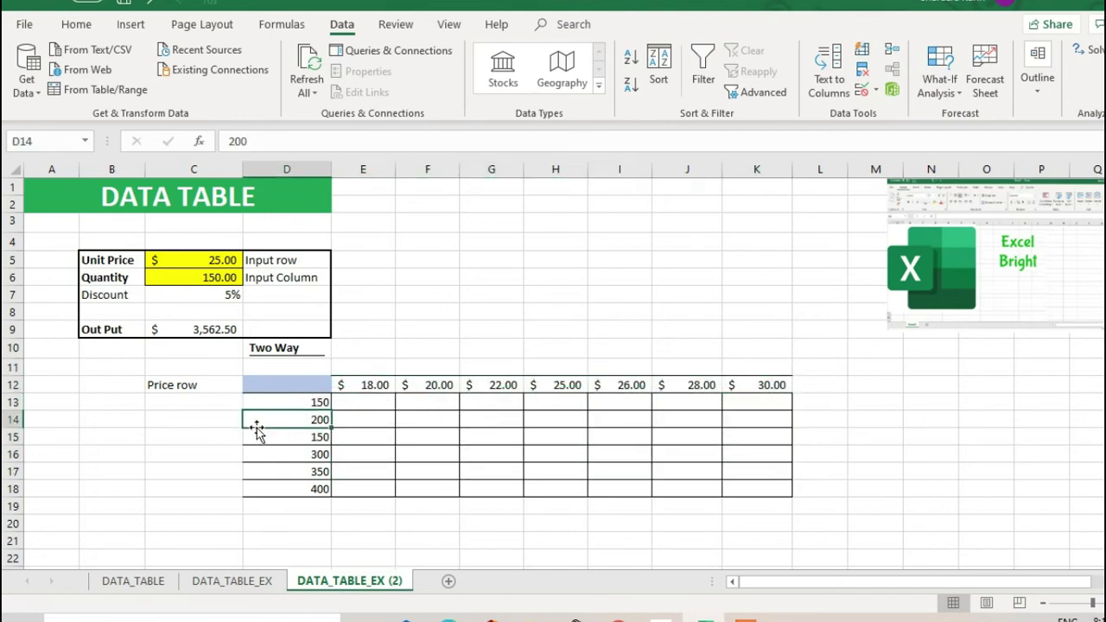
Link the shaded corner cell D12 to the output with the formula =C9
click(279, 386)
text(=)
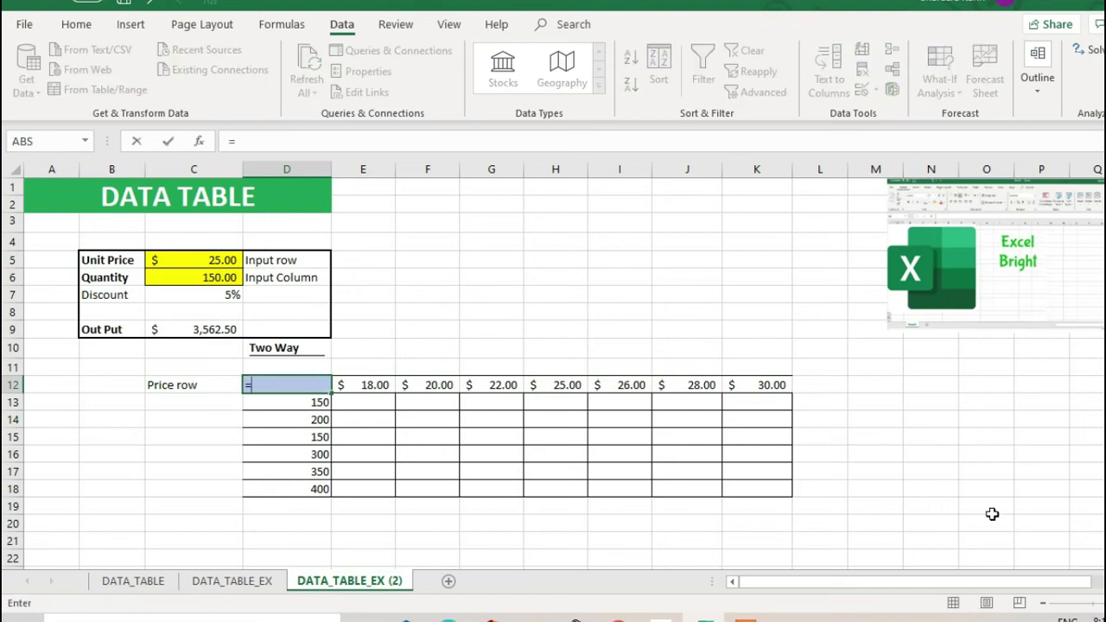
click(200, 328)
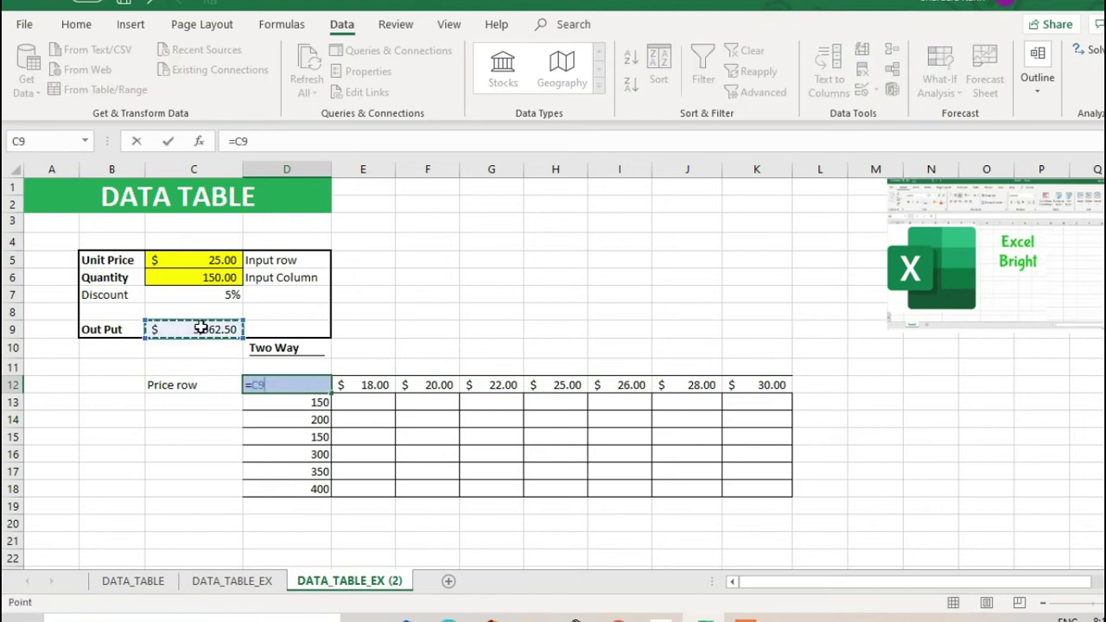
key(Return)
click(252, 382)
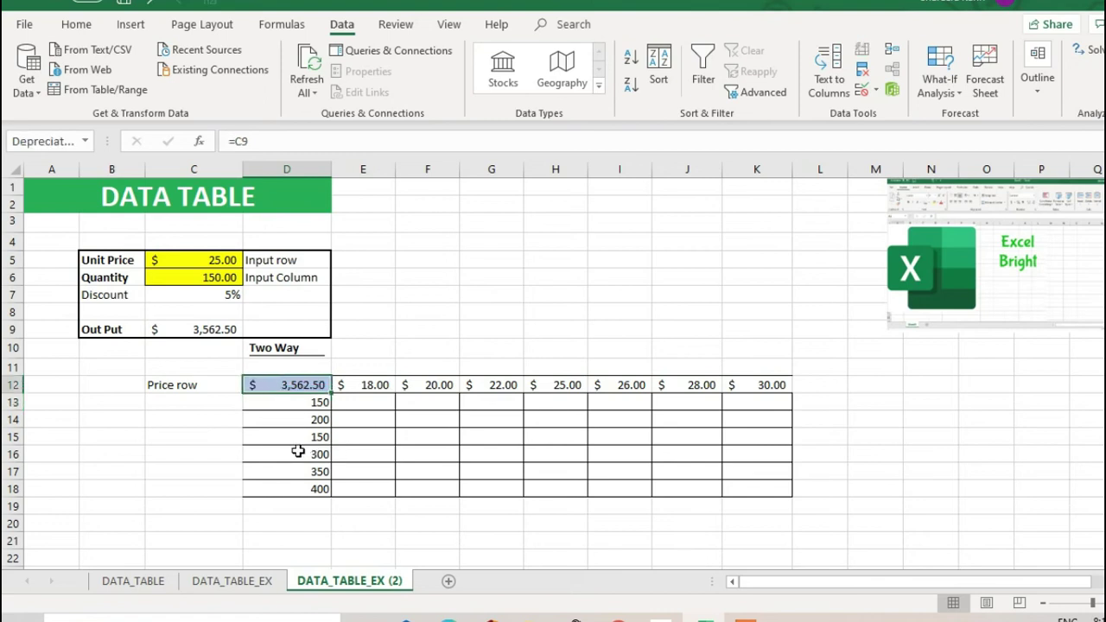
Create a two-way what-if data table over D12:K18 with C5 as row input cell and C6 as column input cell
click(303, 382)
drag(355, 393, 717, 490)
click(357, 434)
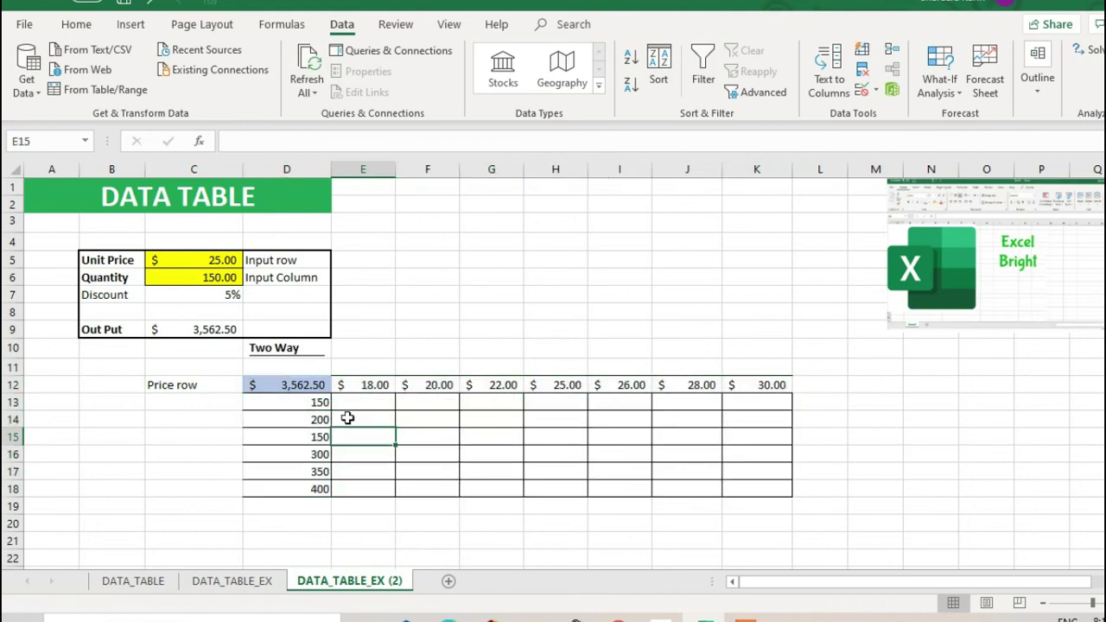
drag(313, 386, 749, 497)
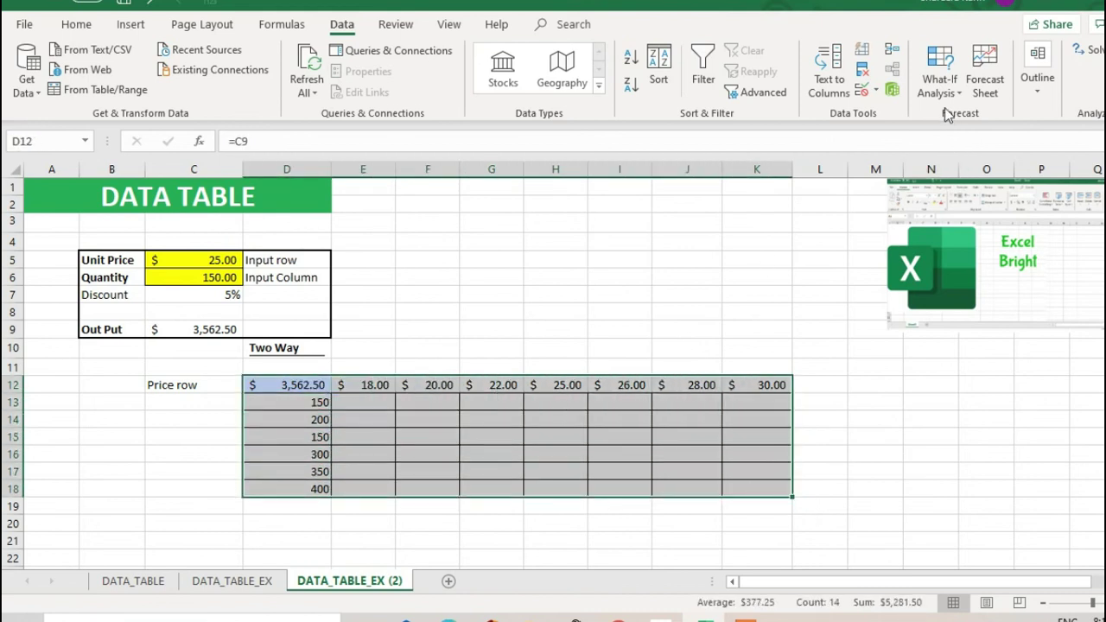
click(939, 80)
click(969, 157)
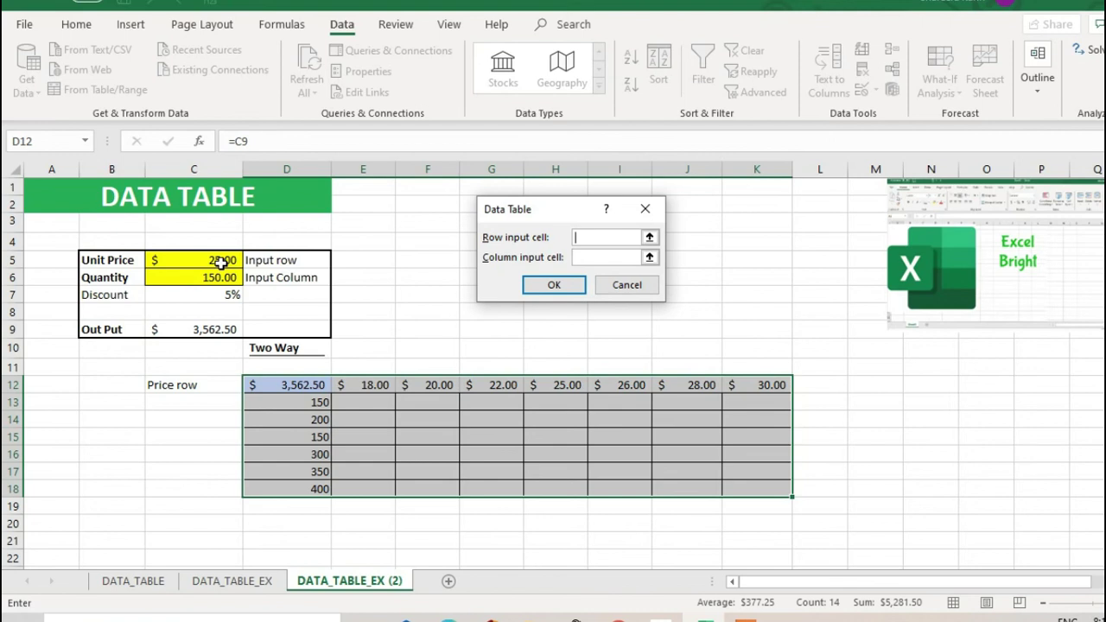
click(213, 257)
click(592, 257)
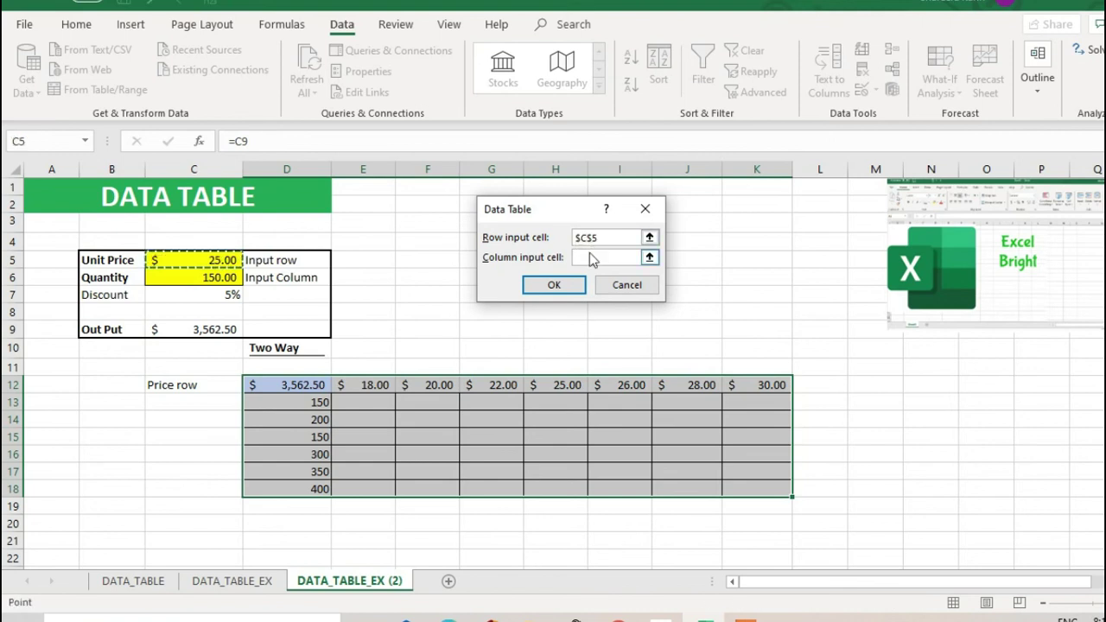
click(213, 277)
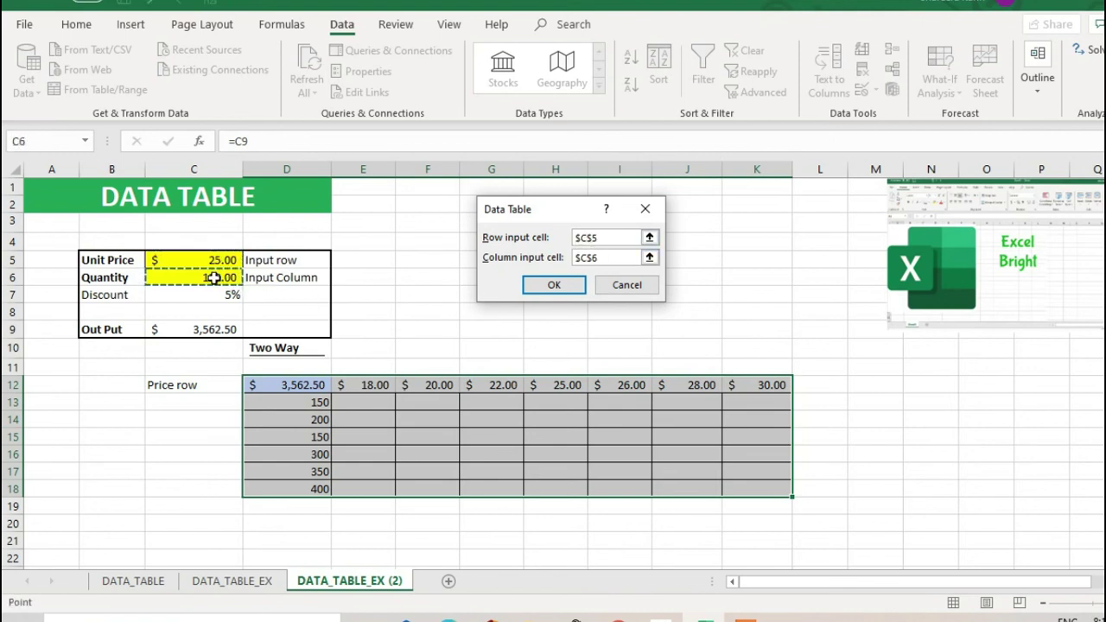
click(548, 285)
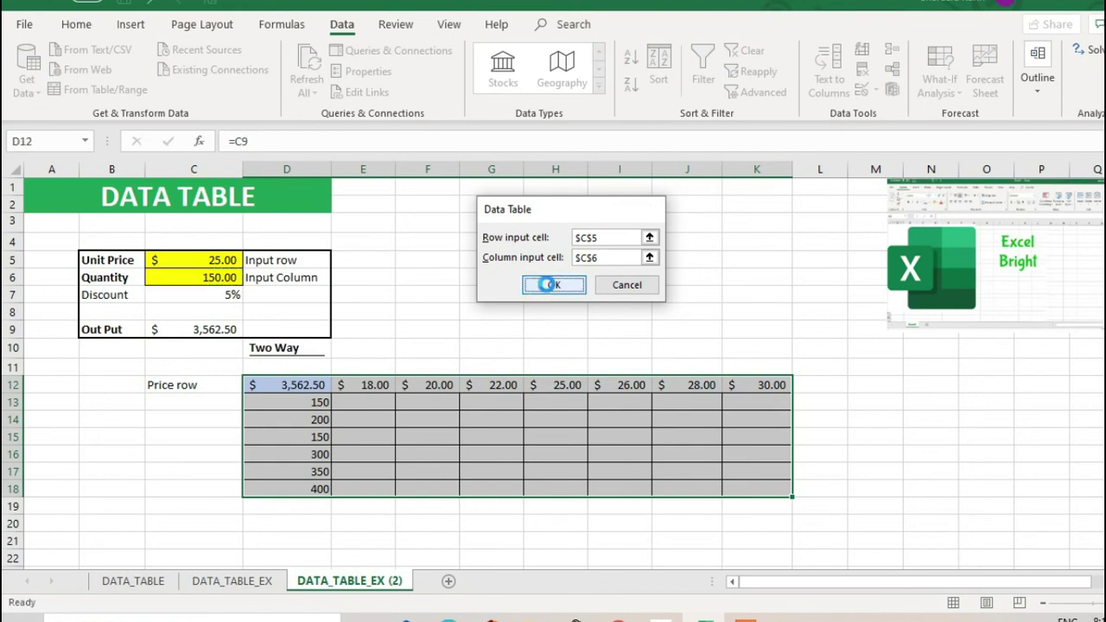
click(451, 440)
drag(360, 408, 742, 489)
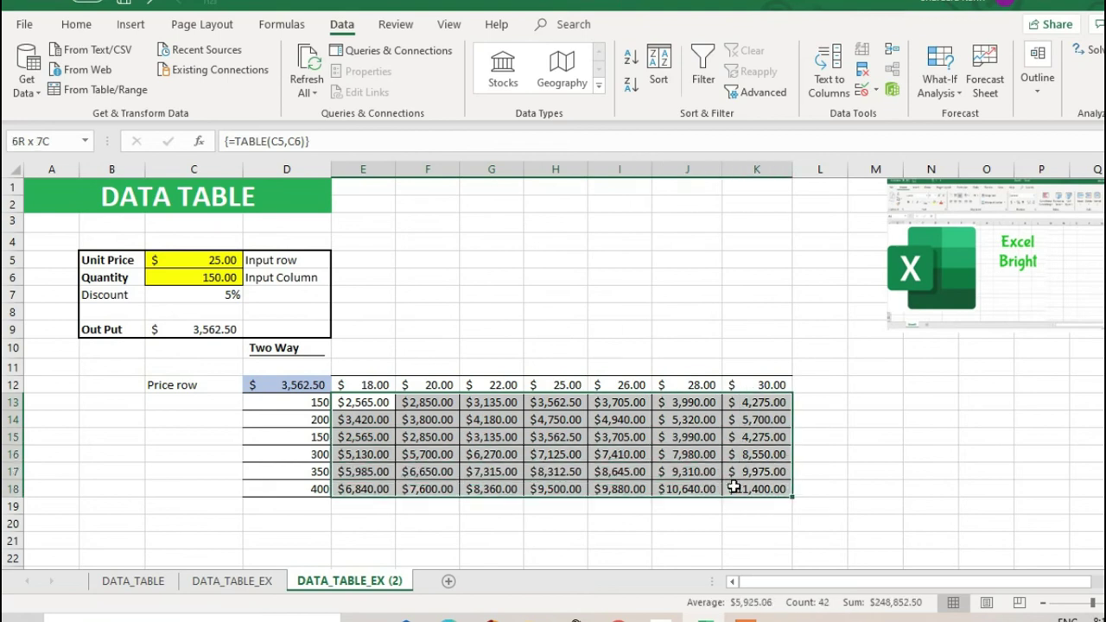
Set the discount in C7 to 15%
click(220, 298)
click(249, 296)
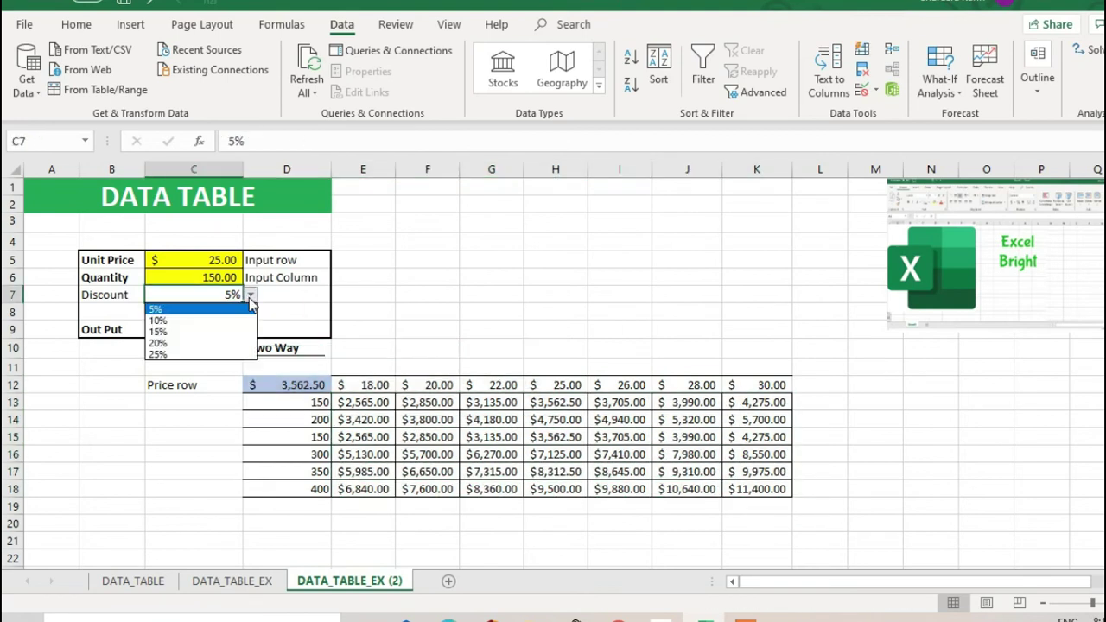
click(182, 331)
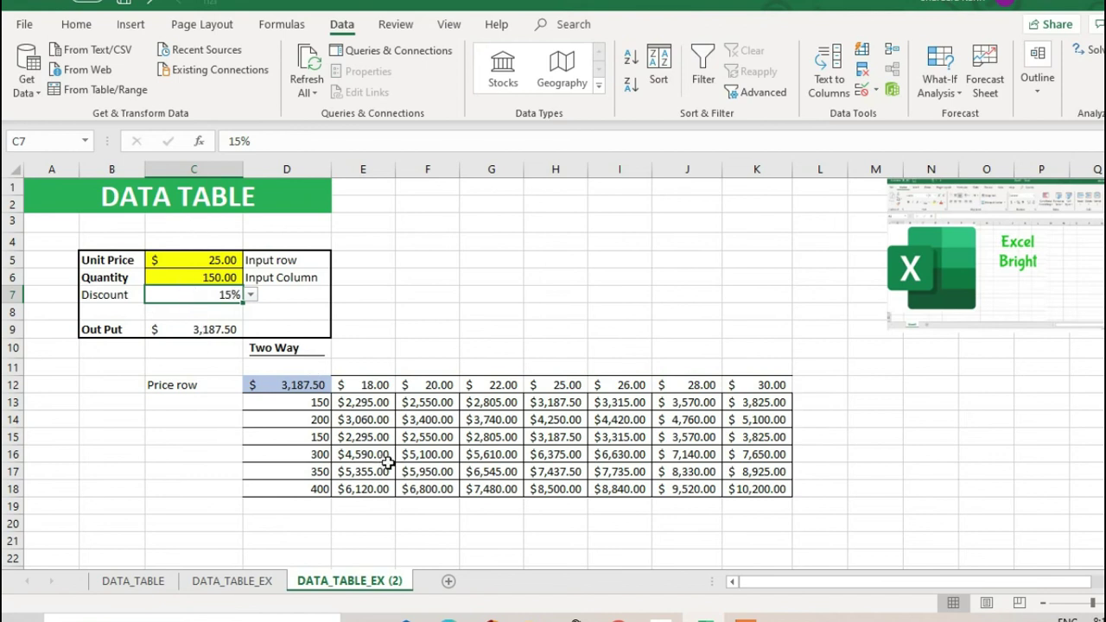
Inspect the two-way result for quantity 350 at the 25.00 unit price in H17, and review the whole table D12:K18
click(562, 458)
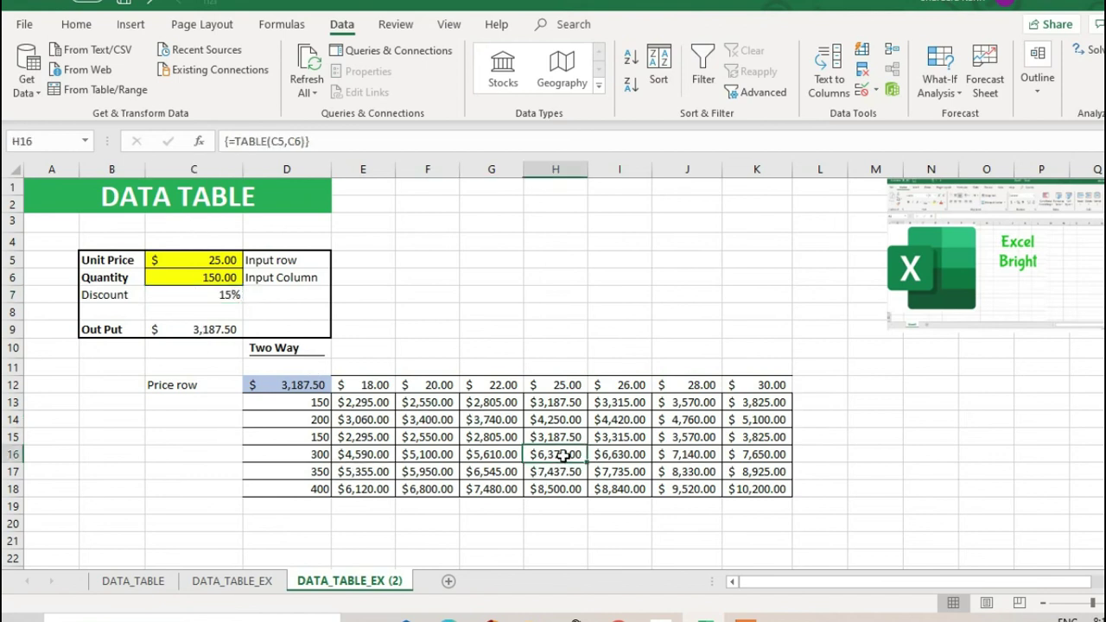
click(316, 472)
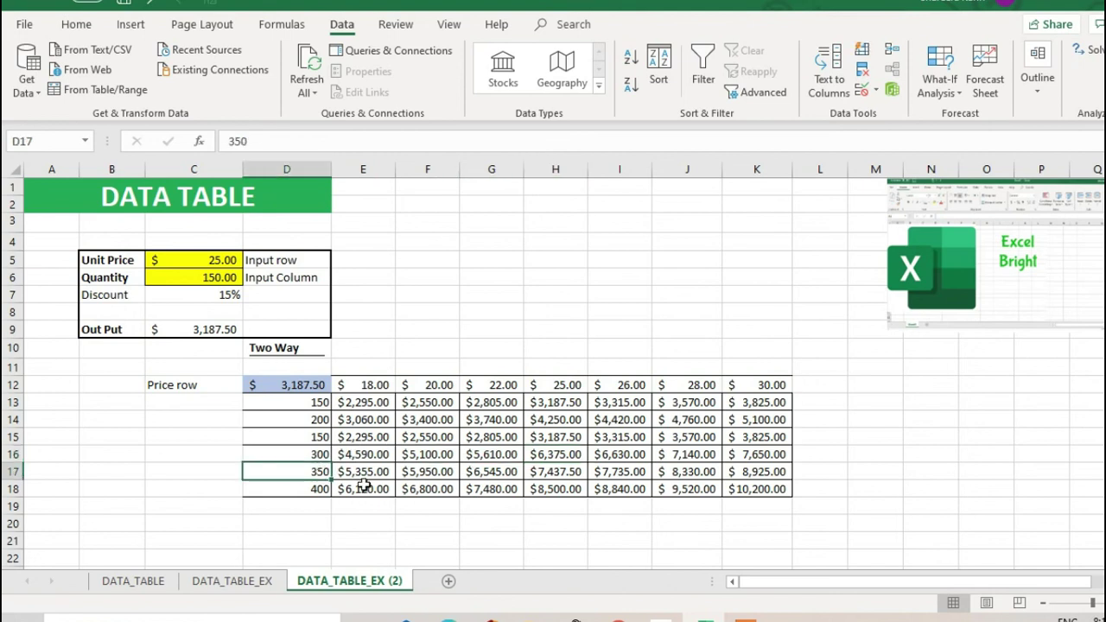
click(561, 471)
click(550, 389)
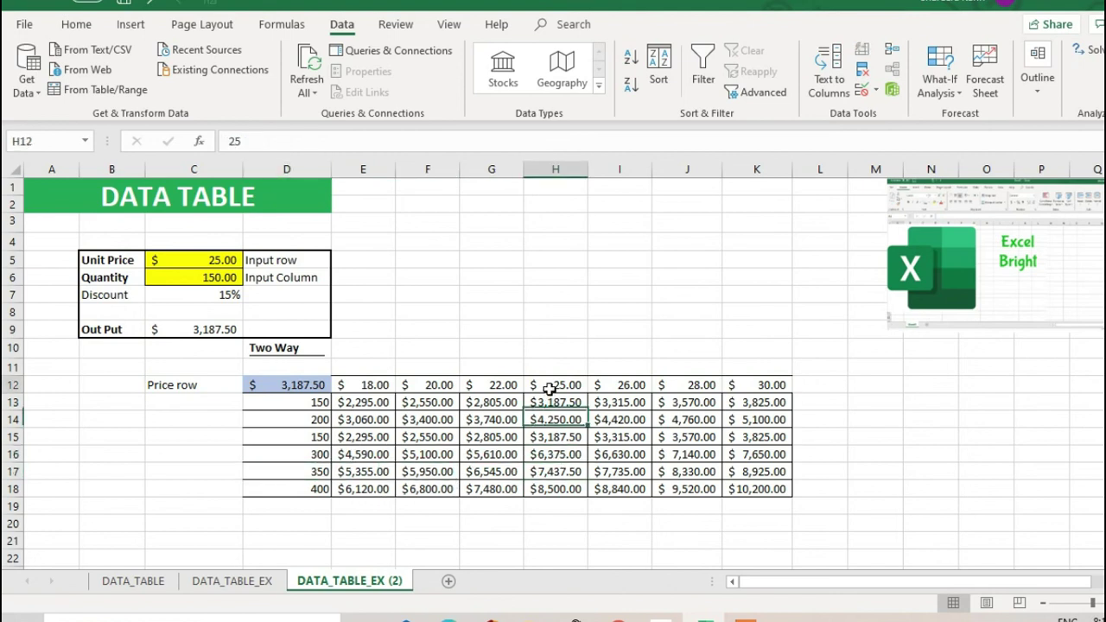
click(548, 468)
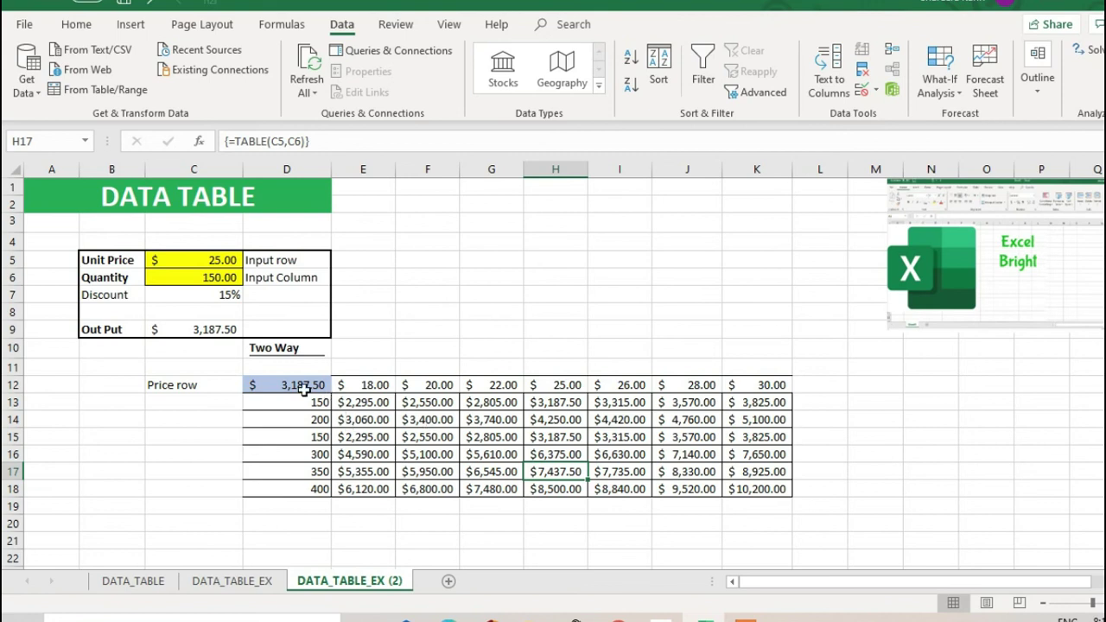
drag(304, 386, 735, 487)
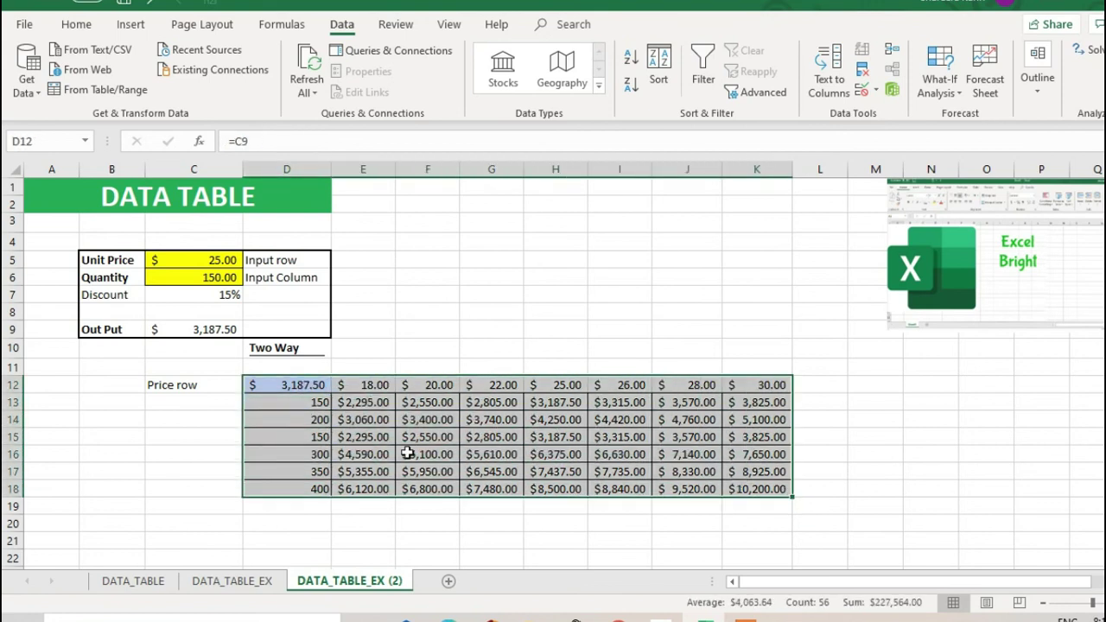
click(299, 412)
click(306, 388)
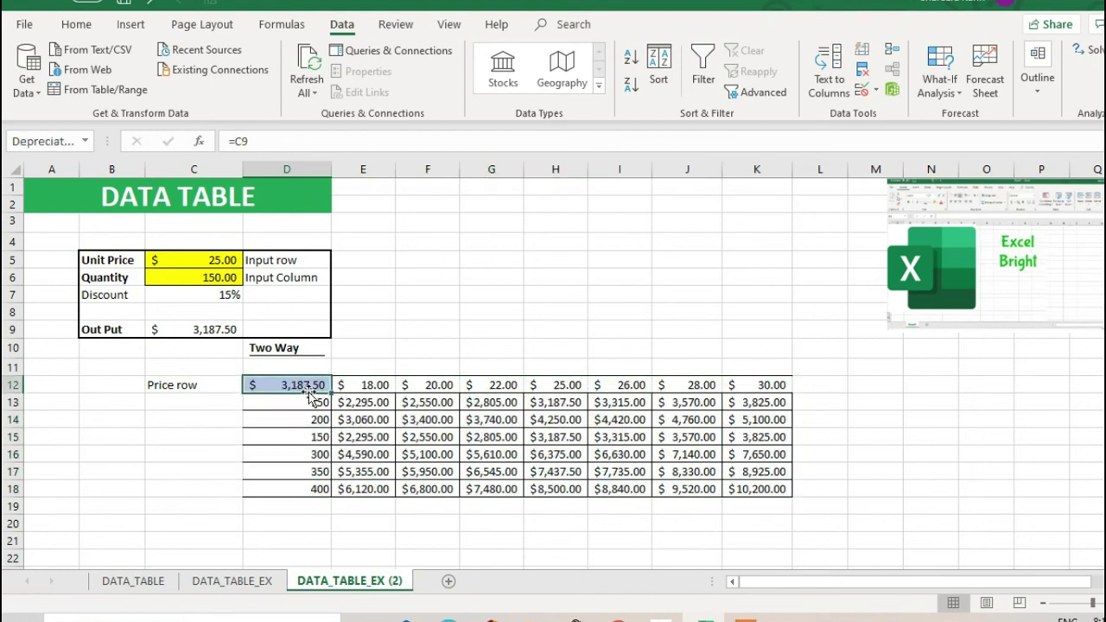
drag(305, 387, 735, 477)
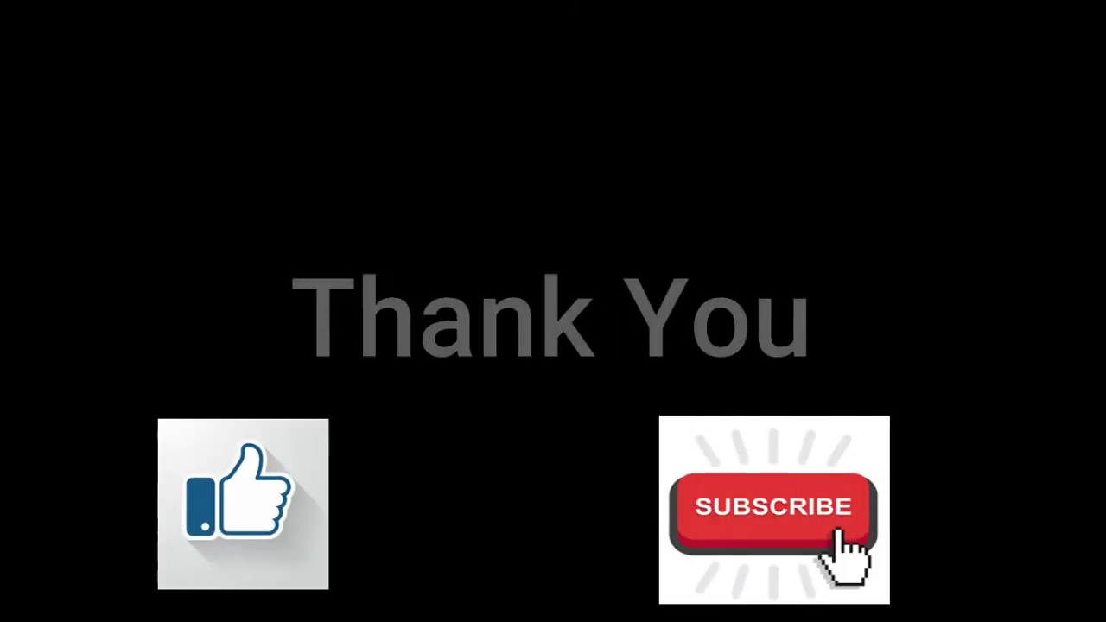